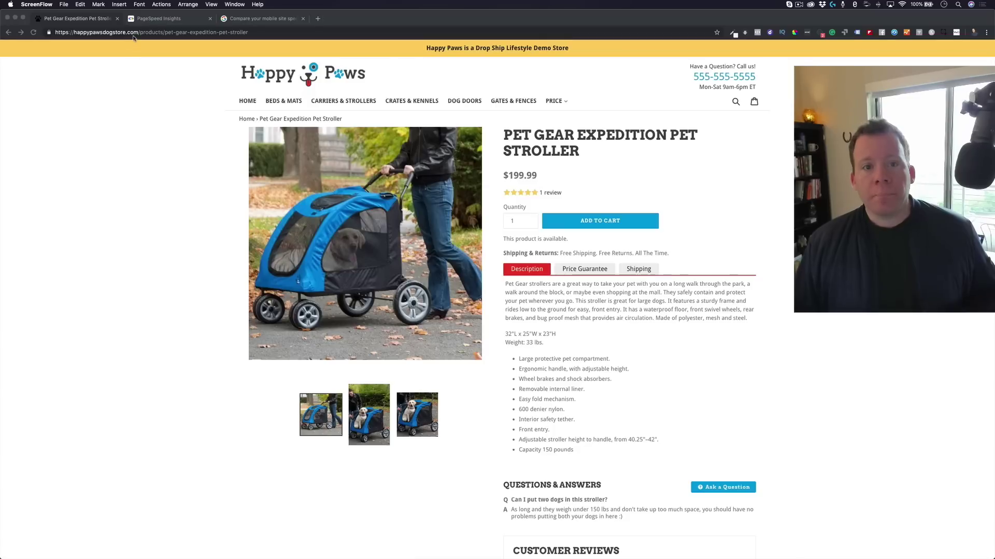
- Copy the Pet Gear Expedition Pet Stroller page's URL and analyze it in PageSpeed Insights
{"action": "left_click", "coordinate": [133, 33]}
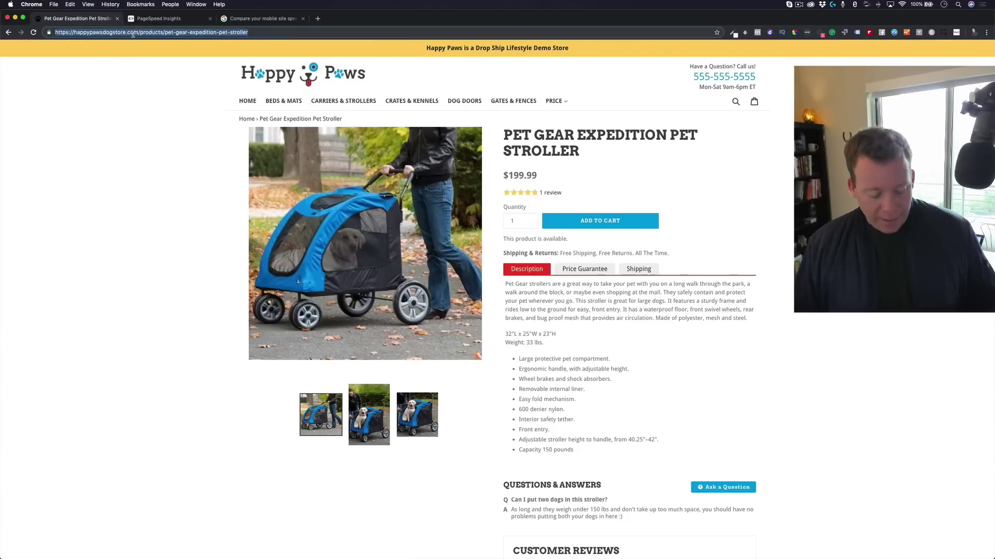
{"action": "key", "text": "super+c"}
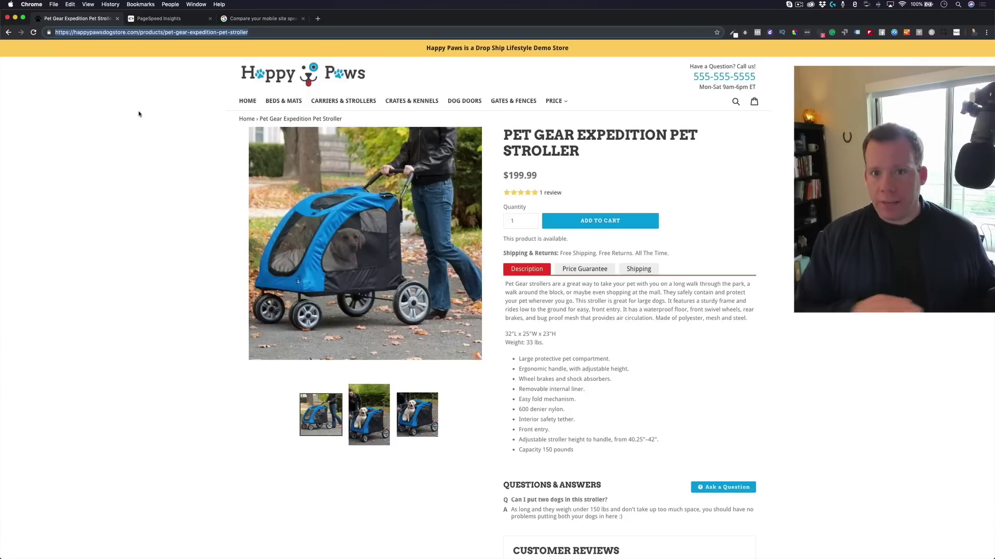
{"action": "left_click", "coordinate": [162, 19]}
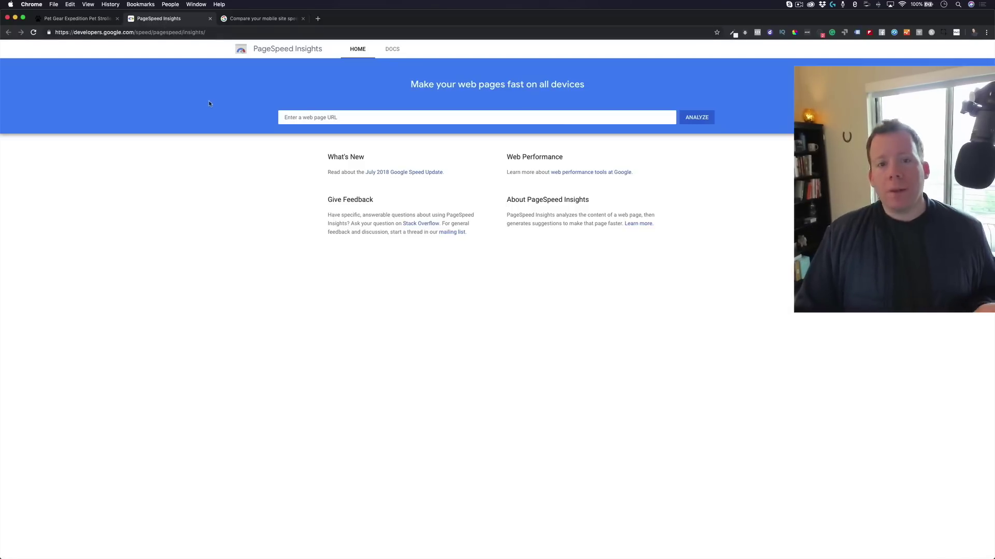
{"action": "key", "text": "super+equal"}
{"action": "key", "text": "super+equal"}
{"action": "key", "text": "super+equal"}
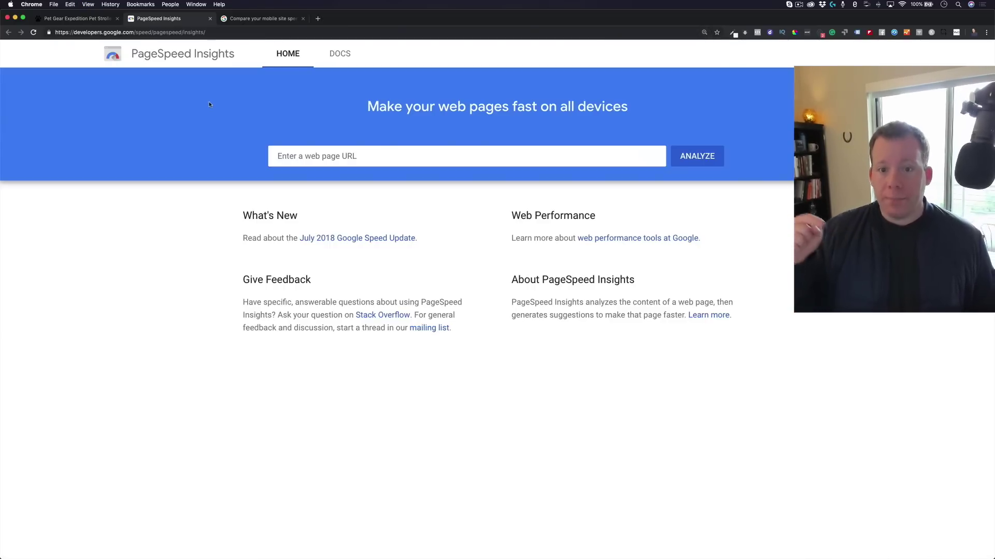
{"action": "left_click", "coordinate": [358, 162]}
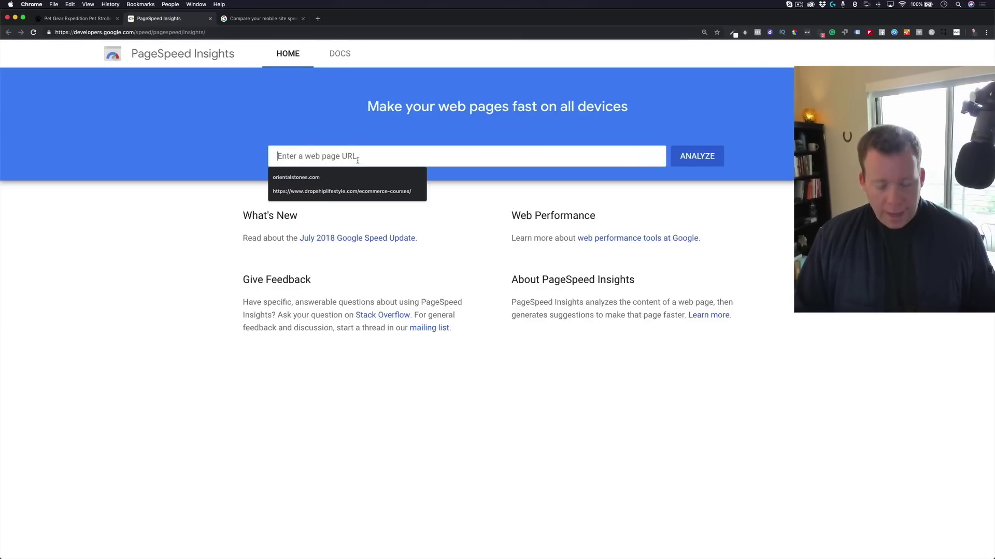
{"action": "key", "text": "super+v"}
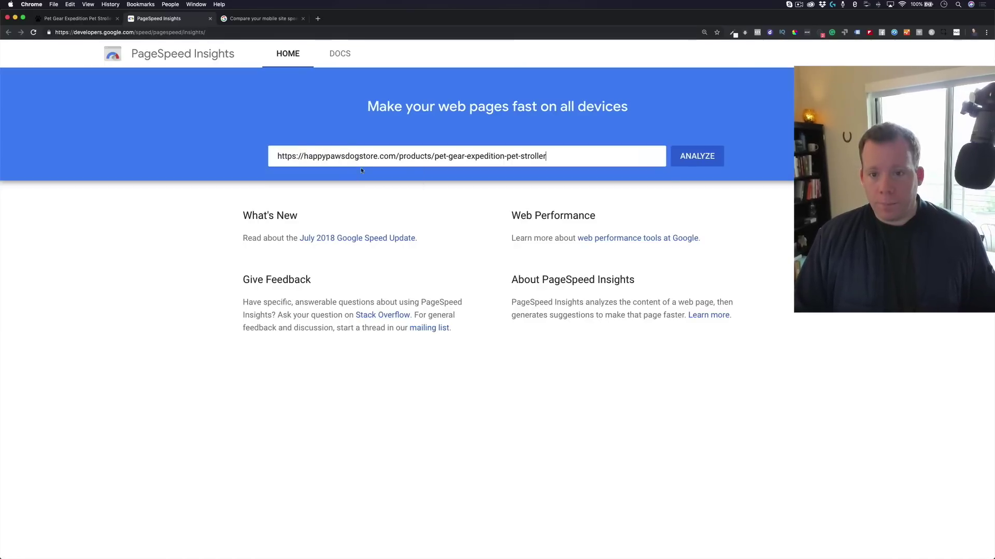
{"action": "left_click", "coordinate": [689, 164]}
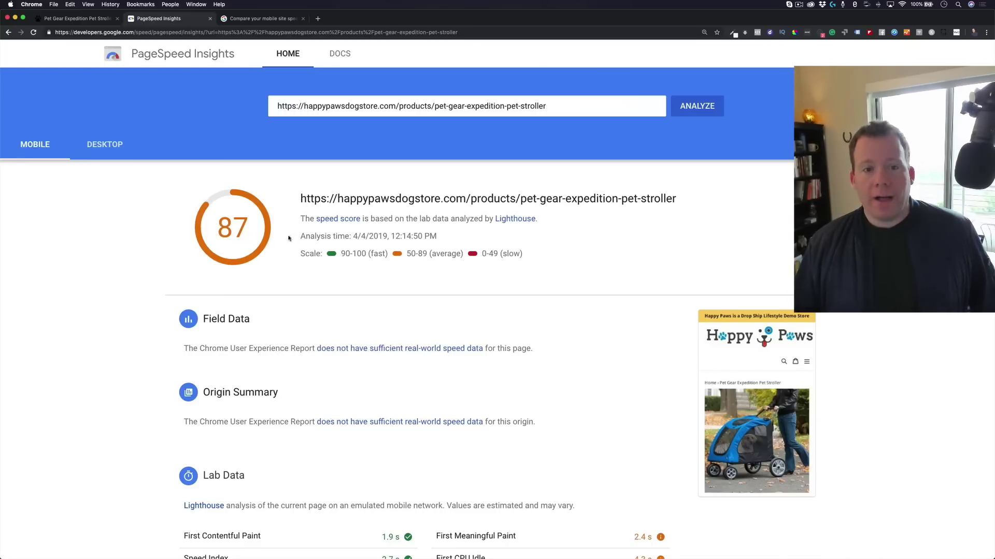
- Show the desktop results for the stroller page and review its speed score, lab data, opportunities and diagnostics
{"action": "left_click", "coordinate": [103, 145]}
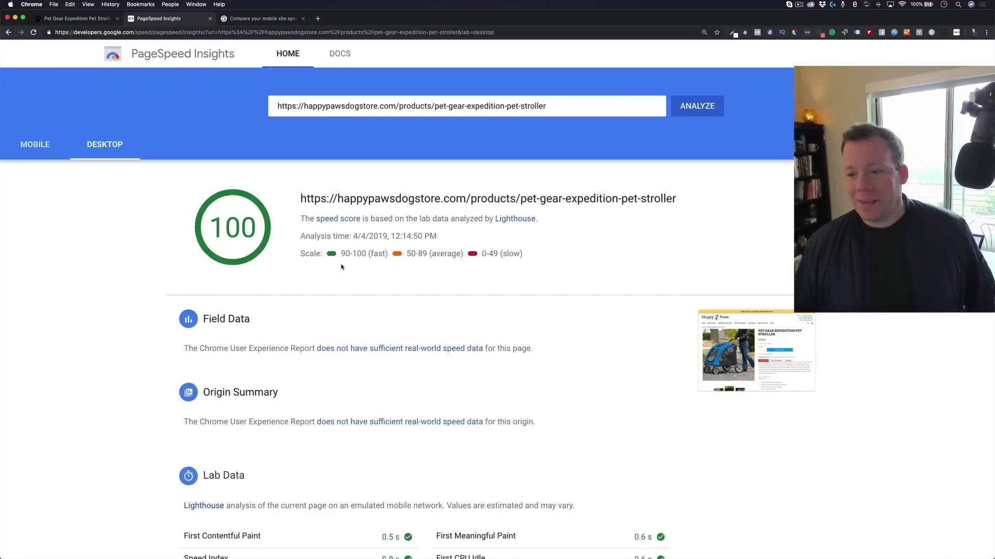
{"action": "scroll", "coordinate": [392, 352], "scroll_direction": "down", "scroll_amount": 1}
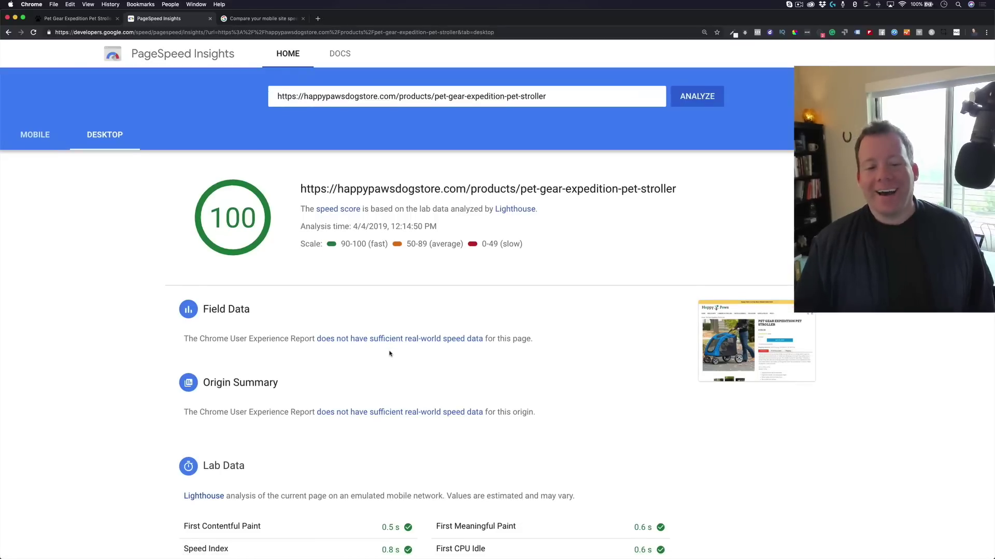
{"action": "scroll", "coordinate": [389, 354], "scroll_direction": "up", "scroll_amount": 1}
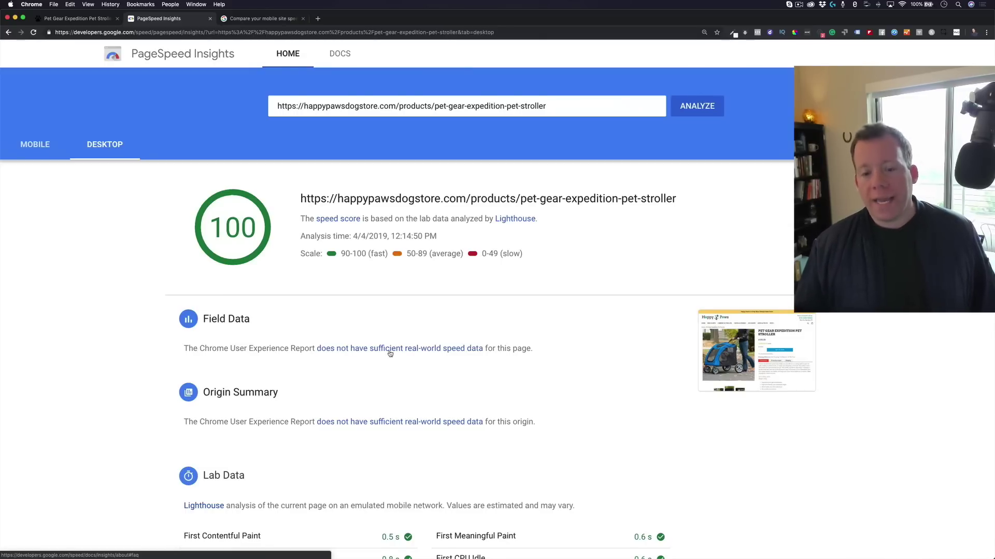
{"action": "scroll", "coordinate": [390, 353], "scroll_direction": "down", "scroll_amount": 1}
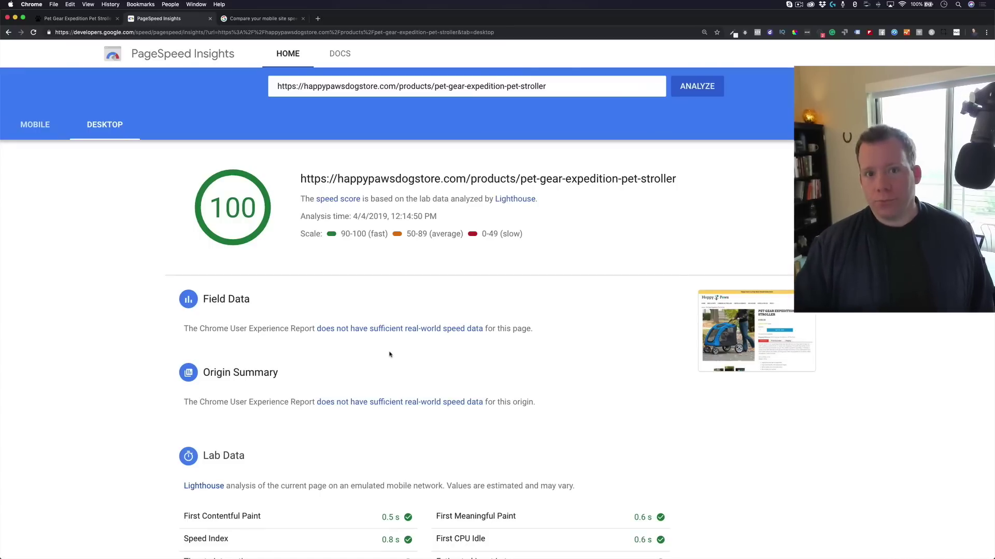
{"action": "scroll", "coordinate": [389, 354], "scroll_direction": "down", "scroll_amount": 6}
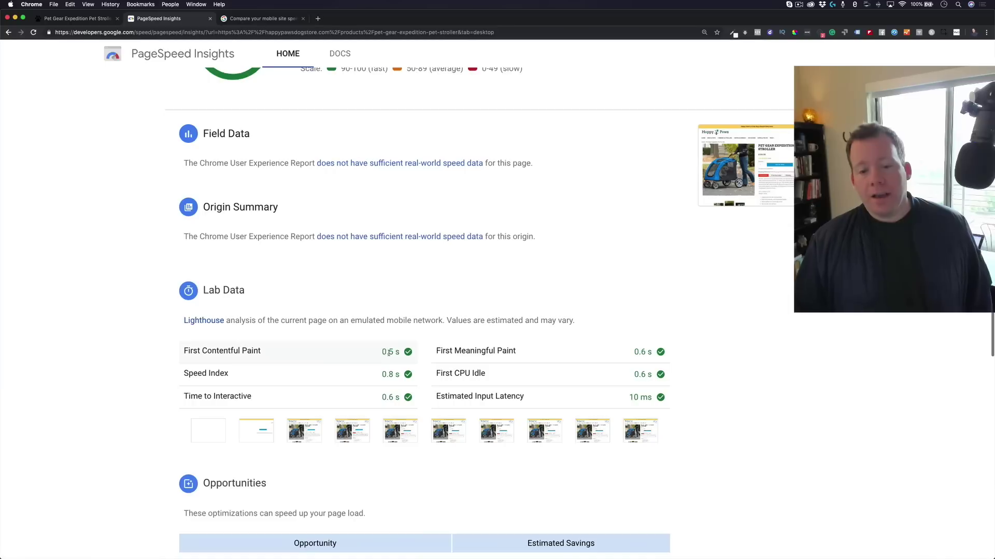
{"action": "mouse_move", "coordinate": [386, 358]}
{"action": "scroll", "coordinate": [386, 358], "scroll_direction": "up", "scroll_amount": 7}
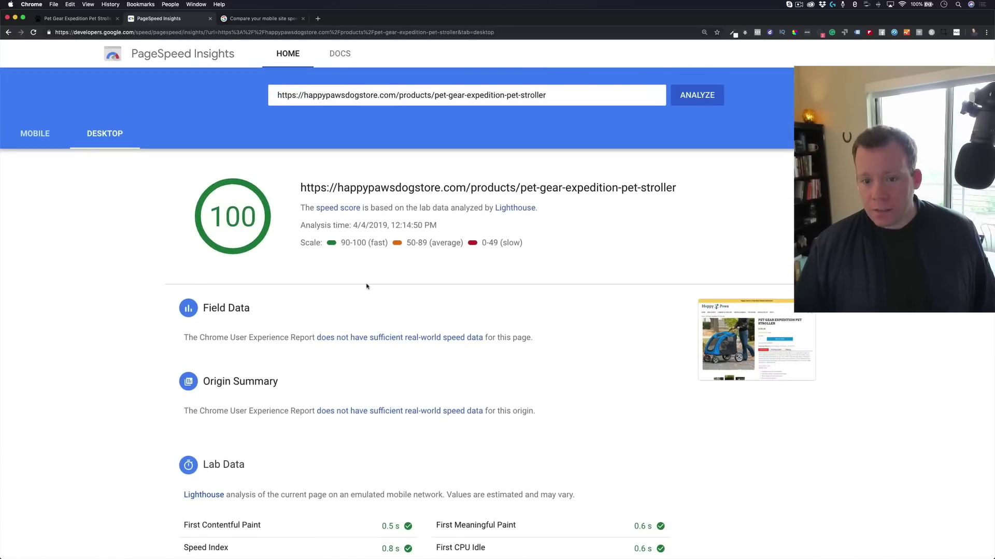
{"action": "scroll", "coordinate": [366, 285], "scroll_direction": "down", "scroll_amount": 12}
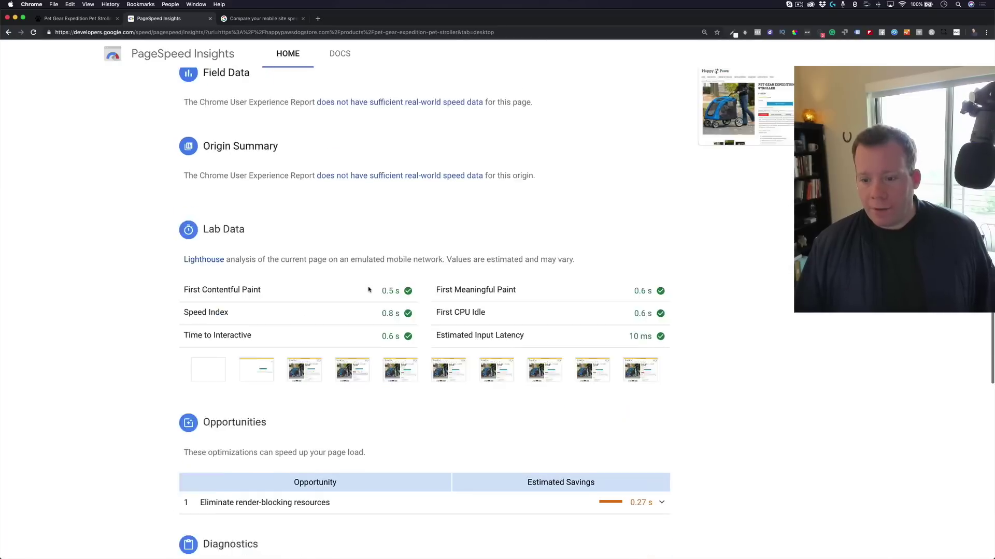
{"action": "scroll", "coordinate": [370, 290], "scroll_direction": "down", "scroll_amount": 4}
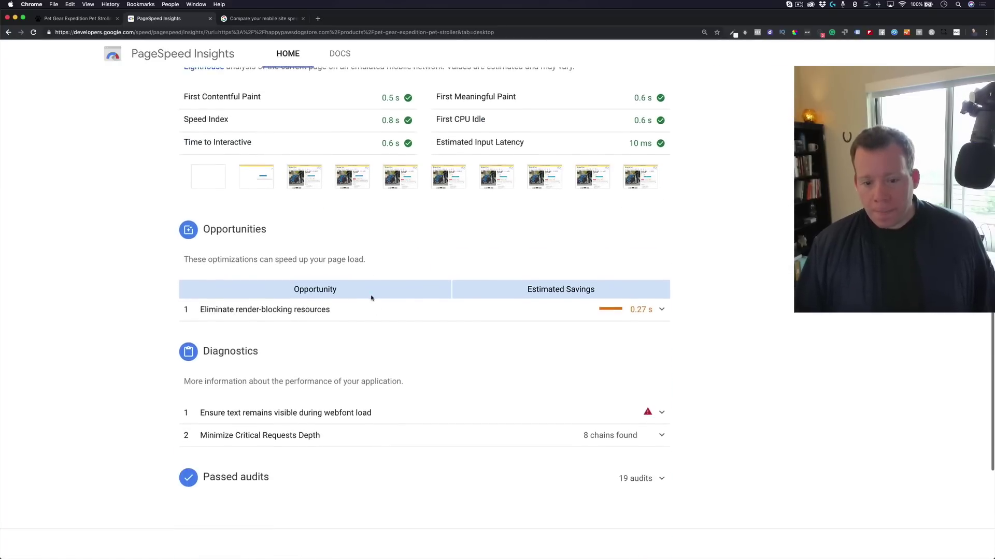
{"action": "scroll", "coordinate": [369, 342], "scroll_direction": "up", "scroll_amount": 3}
{"action": "scroll", "coordinate": [368, 386], "scroll_direction": "down", "scroll_amount": 3}
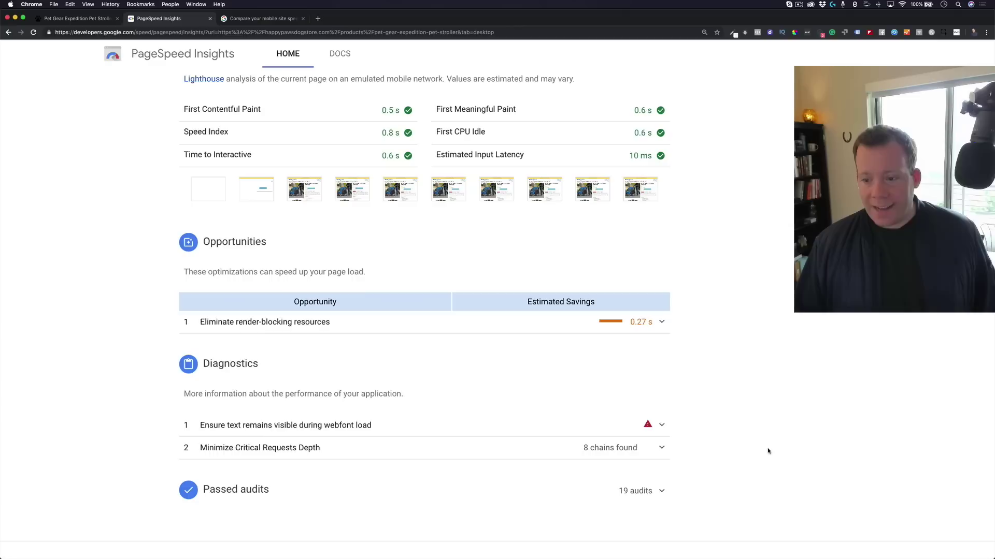
- Expand the diagnostic "Ensure text remains visible during webfont load" and examine its advice, affected font URLs and the rest of the report
{"action": "left_click", "coordinate": [661, 425]}
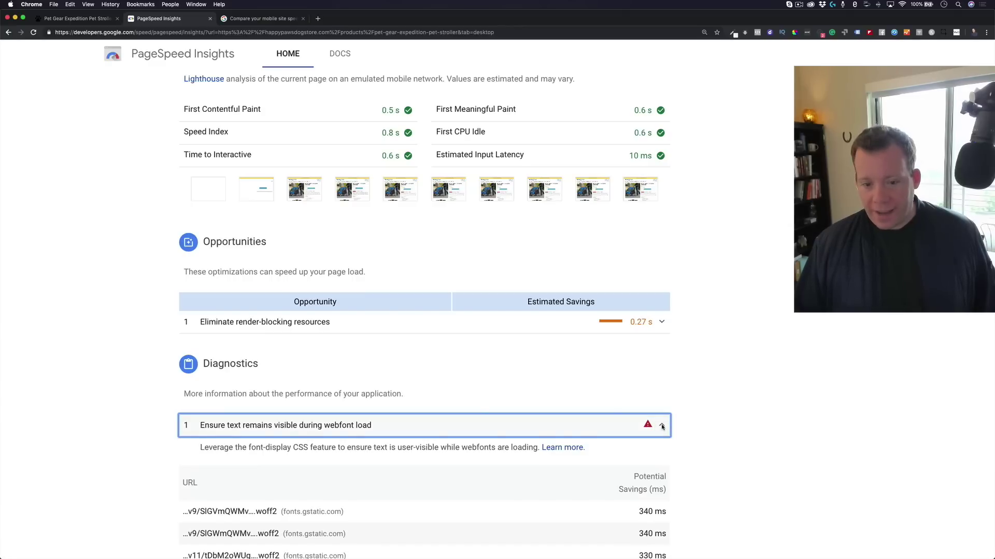
{"action": "left_click_drag", "start_coordinate": [243, 445], "coordinate": [424, 457]}
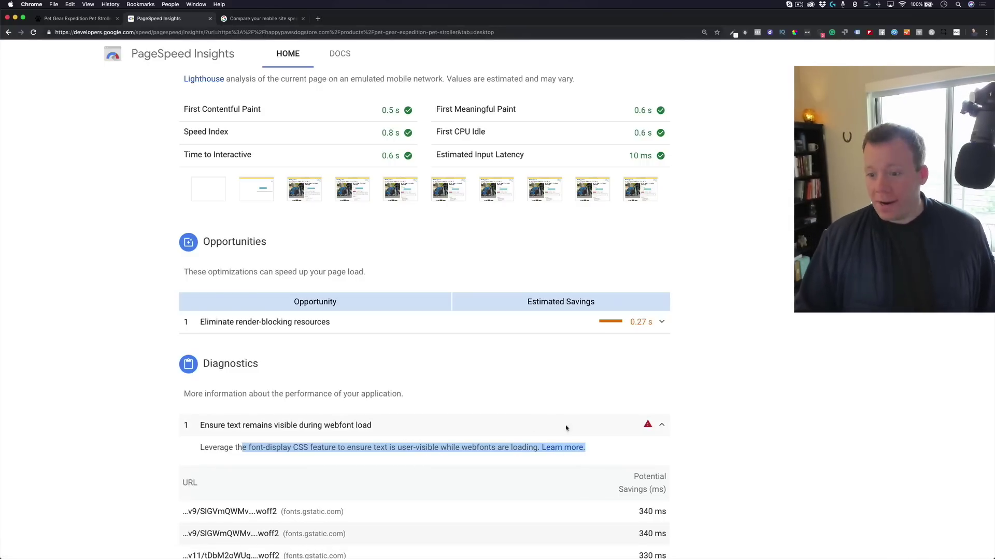
{"action": "scroll", "coordinate": [508, 465], "scroll_direction": "down", "scroll_amount": 2}
{"action": "scroll", "coordinate": [508, 465], "scroll_direction": "down", "scroll_amount": 5}
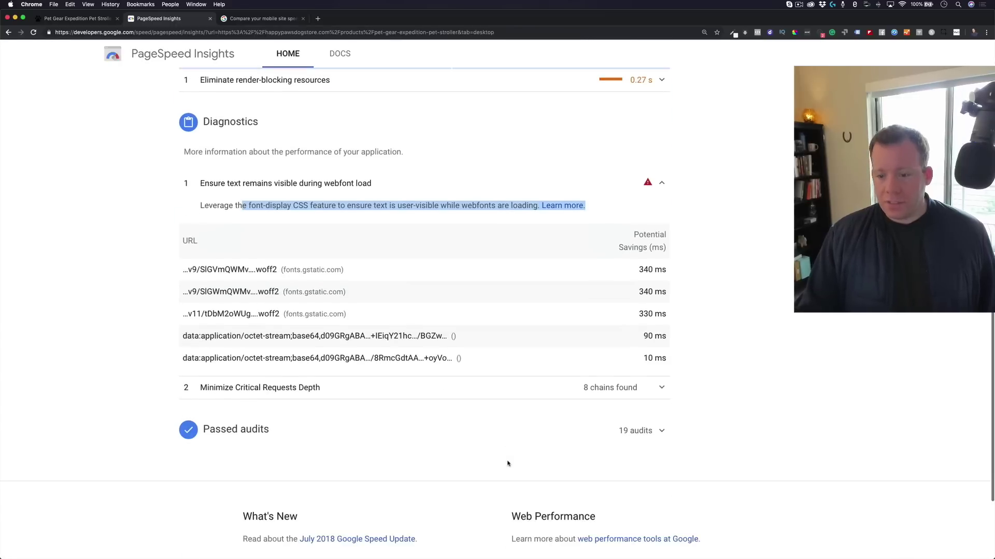
{"action": "scroll", "coordinate": [507, 461], "scroll_direction": "up", "scroll_amount": 10}
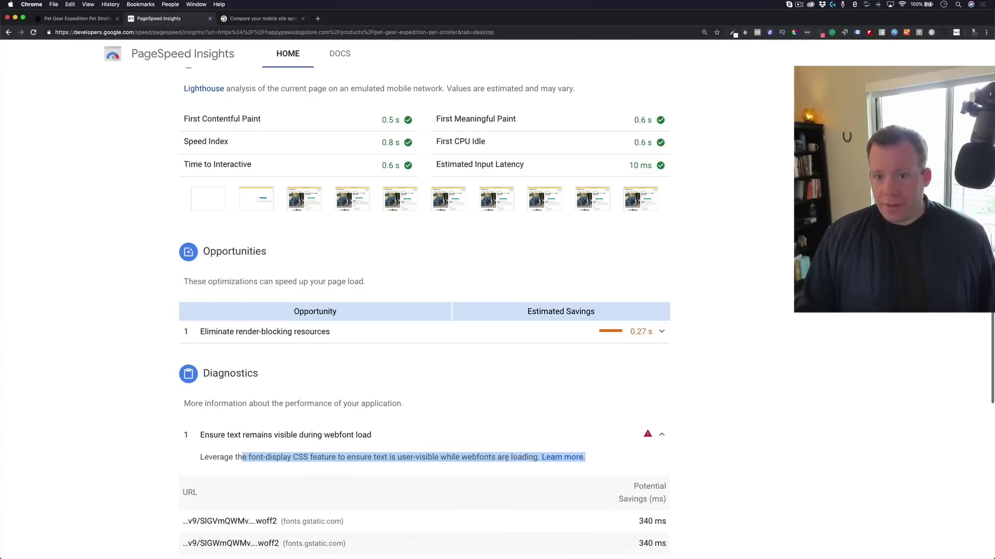
{"action": "scroll", "coordinate": [507, 460], "scroll_direction": "up", "scroll_amount": 3}
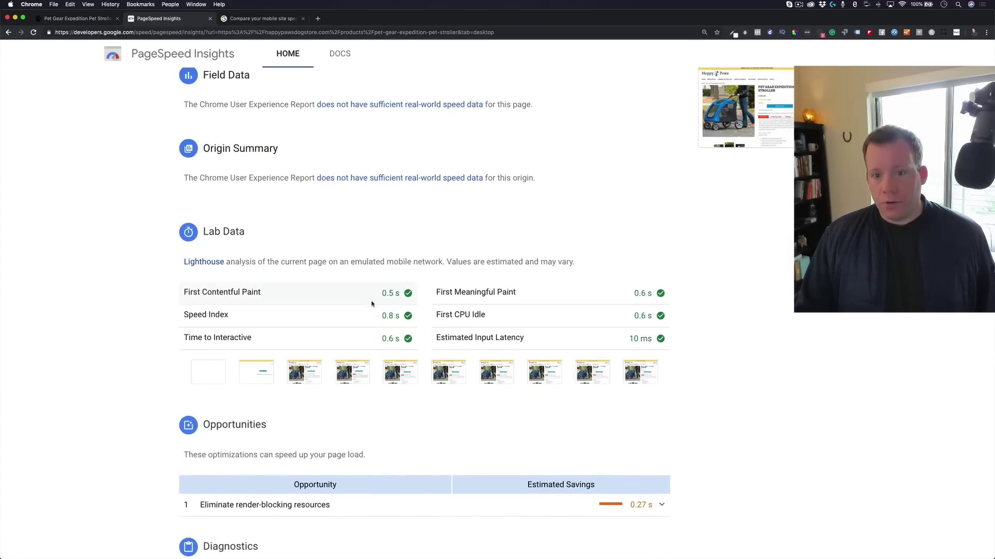
{"action": "scroll", "coordinate": [377, 331], "scroll_direction": "up", "scroll_amount": 4}
{"action": "scroll", "coordinate": [375, 334], "scroll_direction": "up", "scroll_amount": 4}
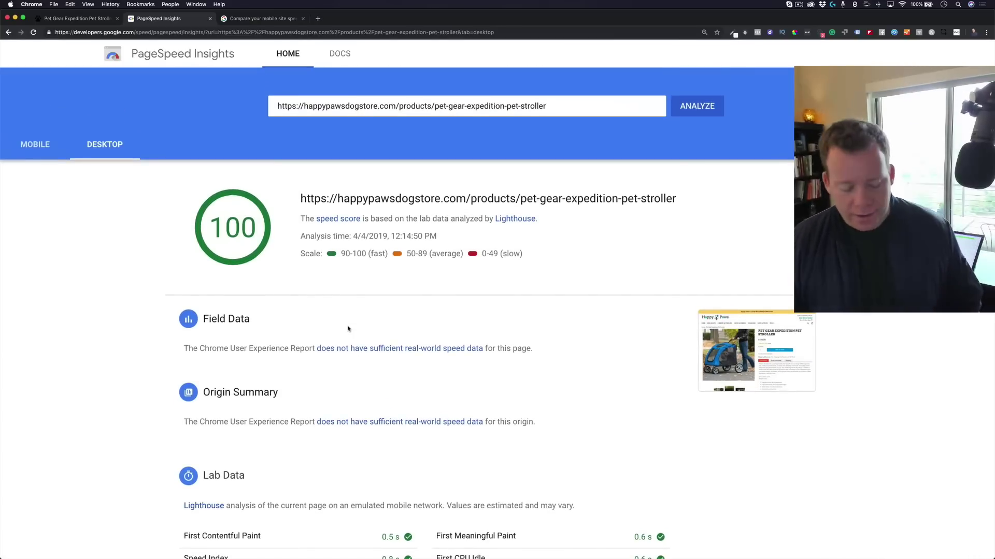
- Open petco.com in a new browser tab, decline the email sign-up, and go to the WholeHearted grain-free salmon dog food product page
{"action": "key", "text": "super+t"}
{"action": "type", "text": "petco.com"}
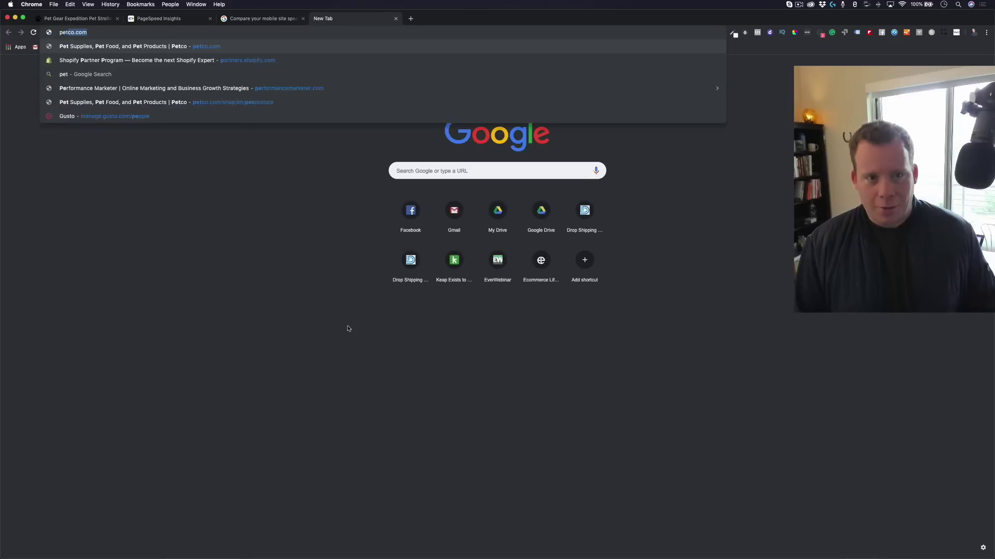
{"action": "key", "text": "Return"}
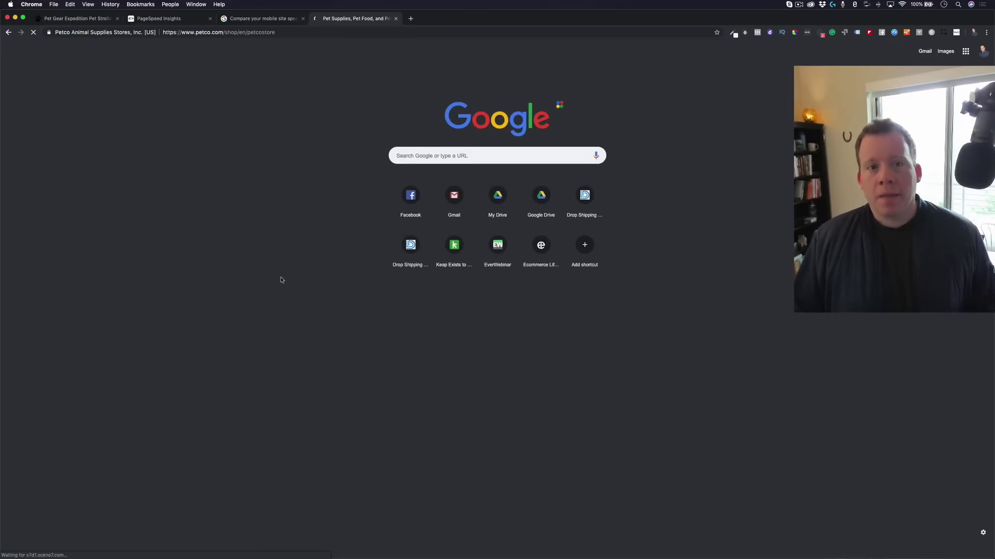
{"action": "scroll", "coordinate": [280, 275], "scroll_direction": "down", "scroll_amount": 3}
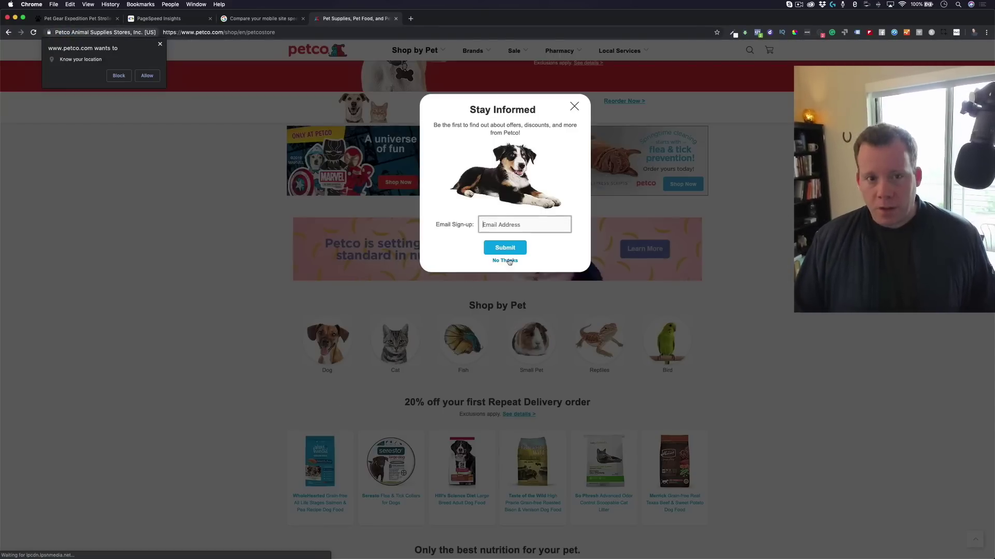
{"action": "left_click", "coordinate": [505, 261]}
{"action": "left_click", "coordinate": [327, 465]}
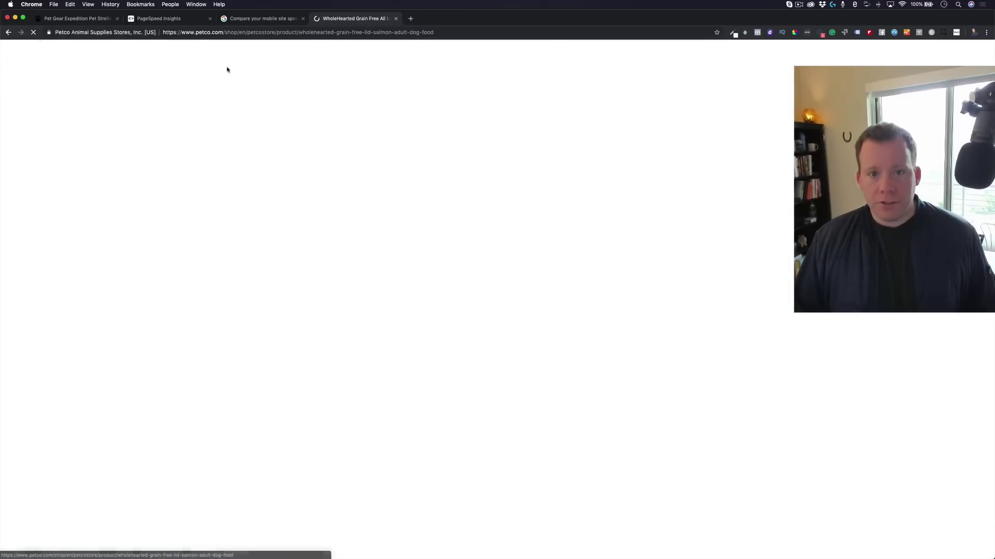
{"action": "left_click", "coordinate": [239, 21]}
{"action": "left_click", "coordinate": [182, 20]}
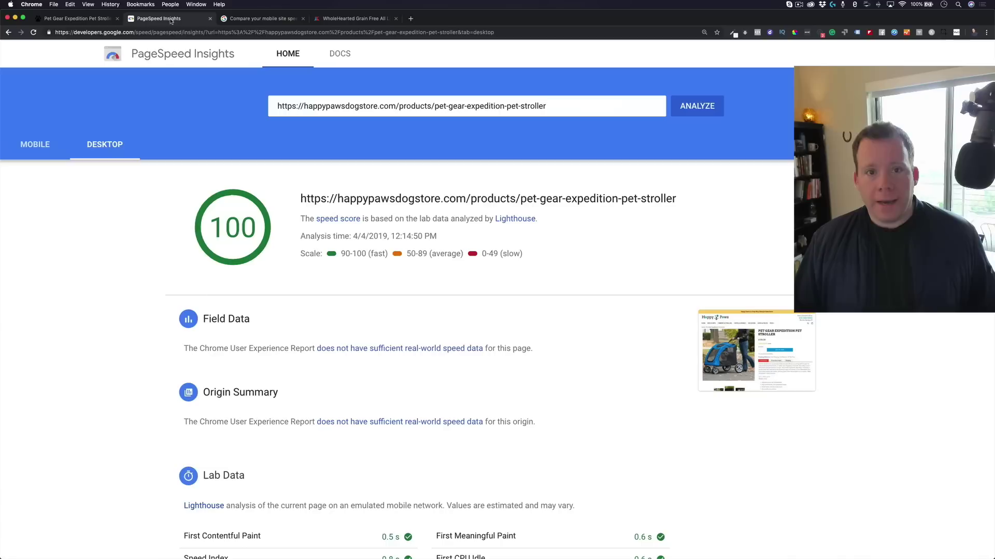
{"action": "key", "text": "super+a"}
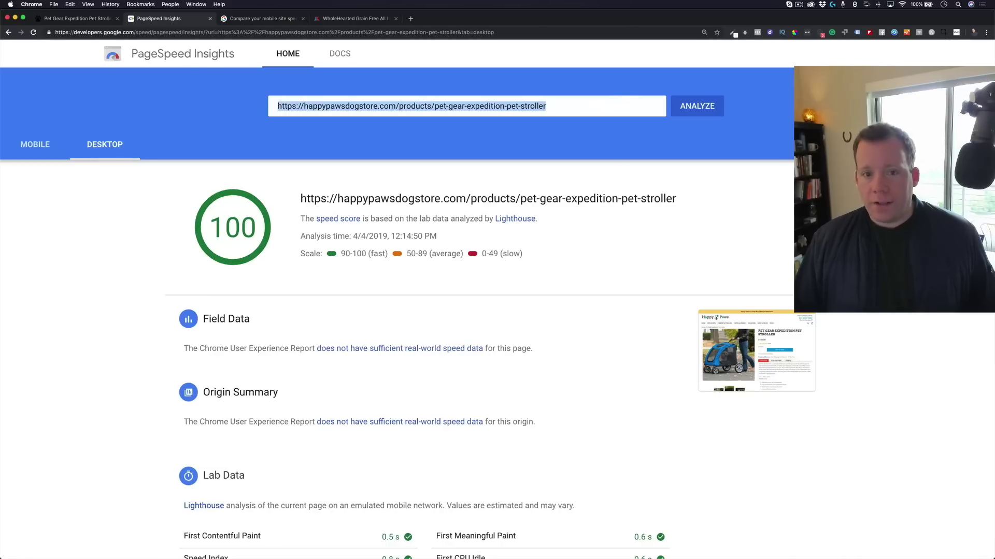
{"action": "type", "text": "https://www.petco.com/shop/en/petcostore/product/wholehearted-grain-free-lid-salmon-adult-dog-food"}
{"action": "key", "text": "Return"}
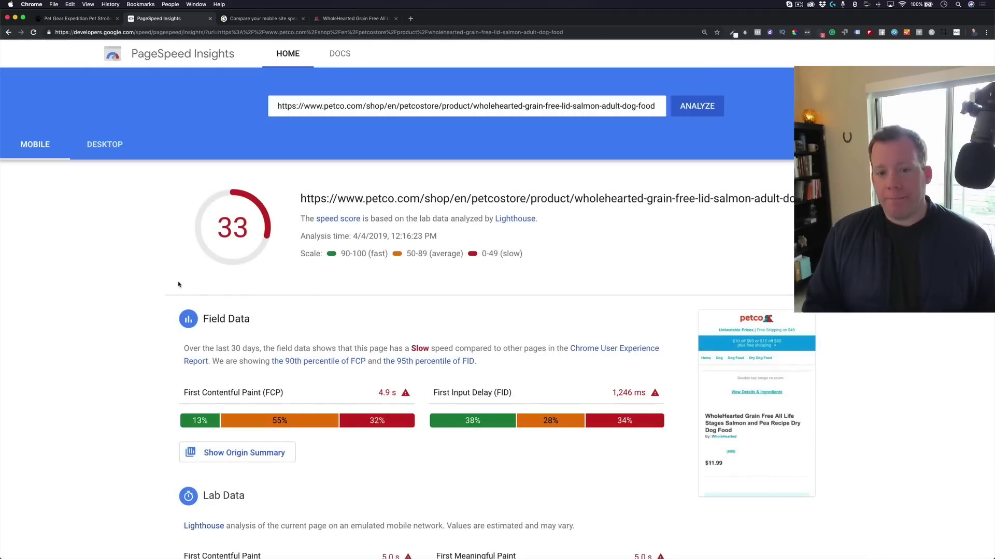
- Review the Petco page's mobile report, including its field data, lab data, speed opportunities and diagnostics
{"action": "scroll", "coordinate": [252, 320], "scroll_direction": "down", "scroll_amount": 5}
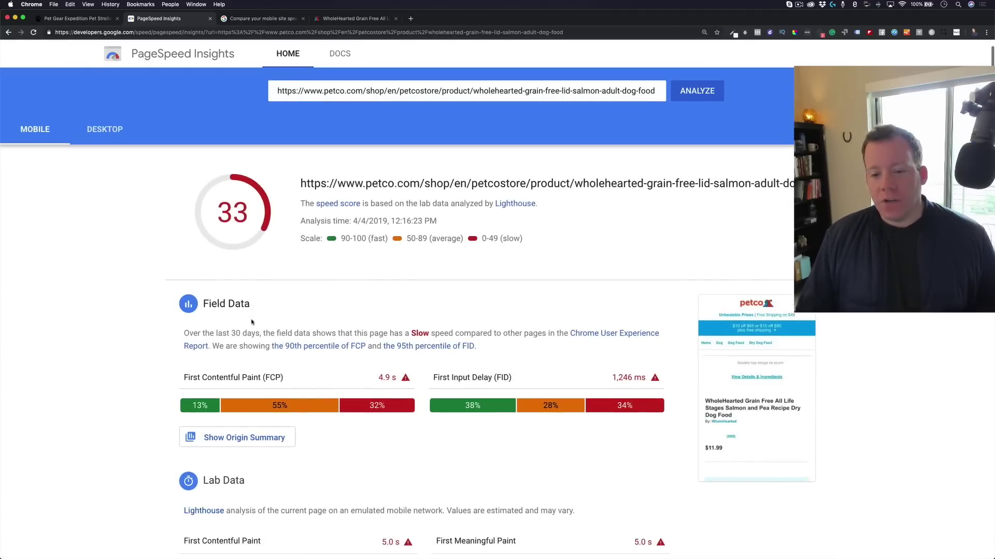
{"action": "scroll", "coordinate": [252, 321], "scroll_direction": "down", "scroll_amount": 2}
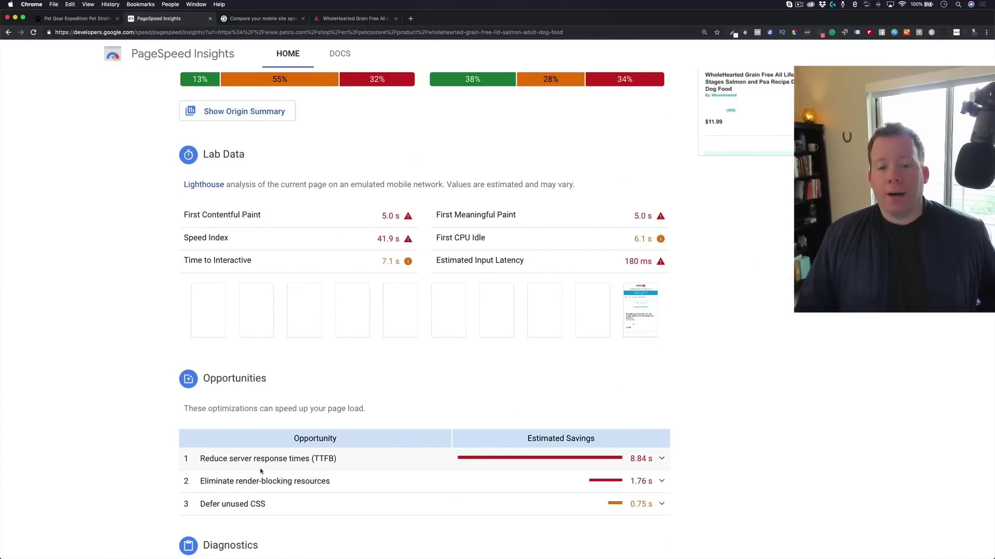
{"action": "scroll", "coordinate": [254, 472], "scroll_direction": "down", "scroll_amount": 1}
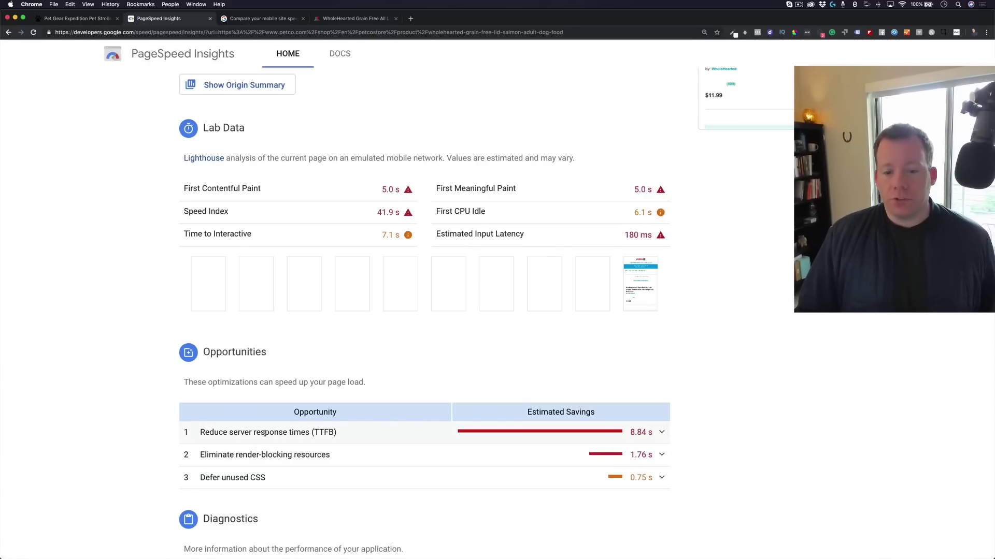
{"action": "scroll", "coordinate": [301, 445], "scroll_direction": "down", "scroll_amount": 1}
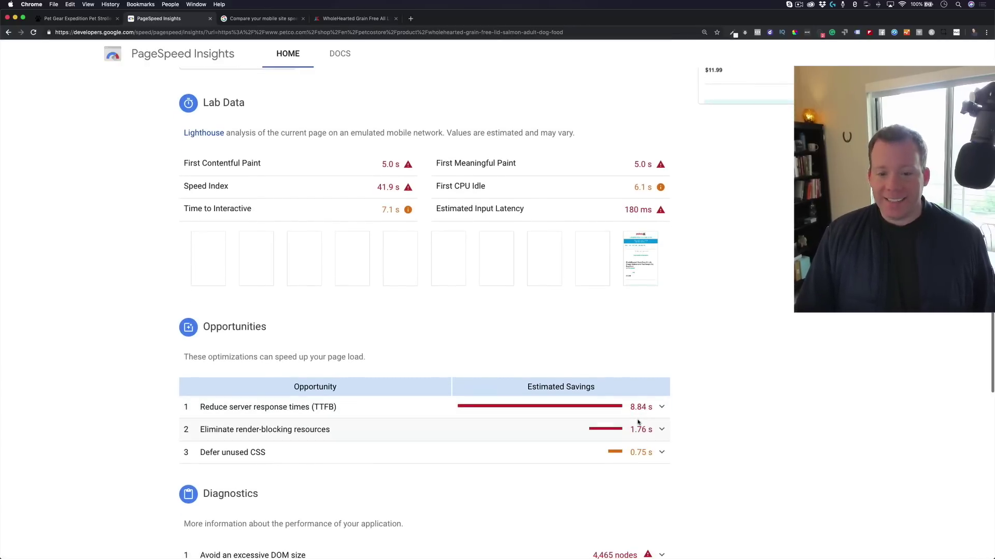
{"action": "scroll", "coordinate": [611, 428], "scroll_direction": "down", "scroll_amount": 3}
{"action": "scroll", "coordinate": [612, 430], "scroll_direction": "down", "scroll_amount": 3}
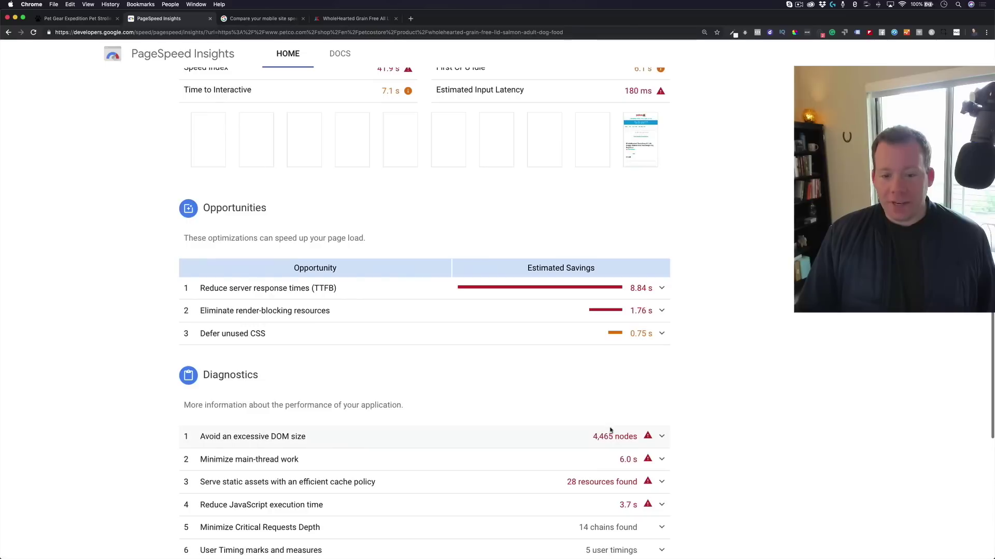
{"action": "scroll", "coordinate": [675, 344], "scroll_direction": "down", "scroll_amount": 1}
{"action": "scroll", "coordinate": [675, 345], "scroll_direction": "down", "scroll_amount": 5}
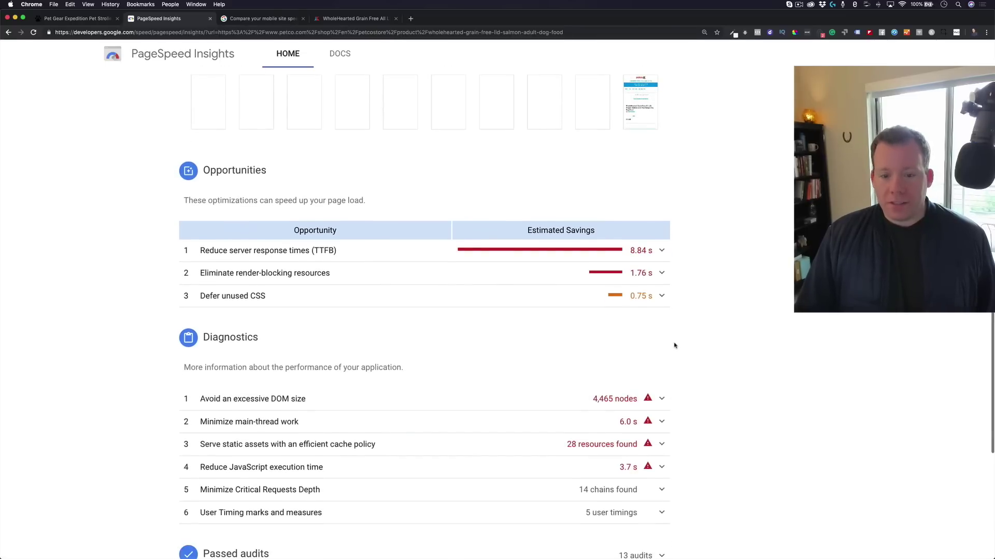
- Examine the remaining diagnostics and passed audits of the Petco report, and look over its speed score and field data again
{"action": "scroll", "coordinate": [673, 346], "scroll_direction": "down", "scroll_amount": 5}
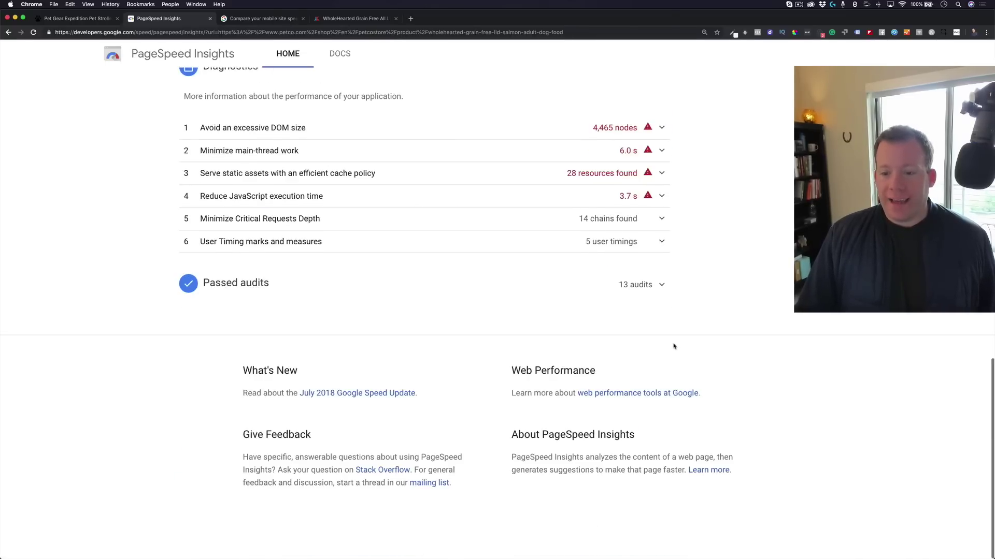
{"action": "scroll", "coordinate": [674, 347], "scroll_direction": "up", "scroll_amount": 15}
{"action": "scroll", "coordinate": [674, 350], "scroll_direction": "up", "scroll_amount": 5}
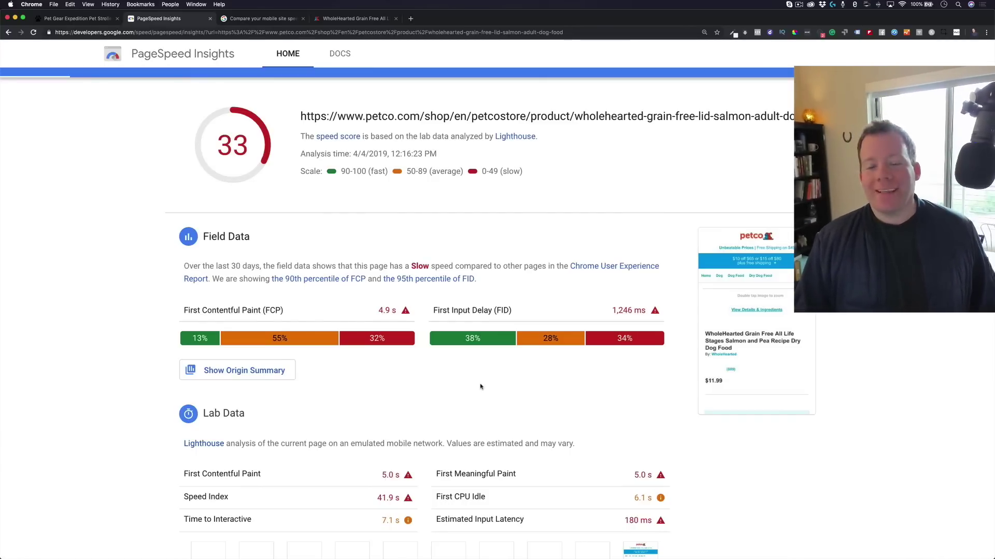
{"action": "scroll", "coordinate": [477, 388], "scroll_direction": "down", "scroll_amount": 1}
{"action": "scroll", "coordinate": [477, 388], "scroll_direction": "up", "scroll_amount": 1}
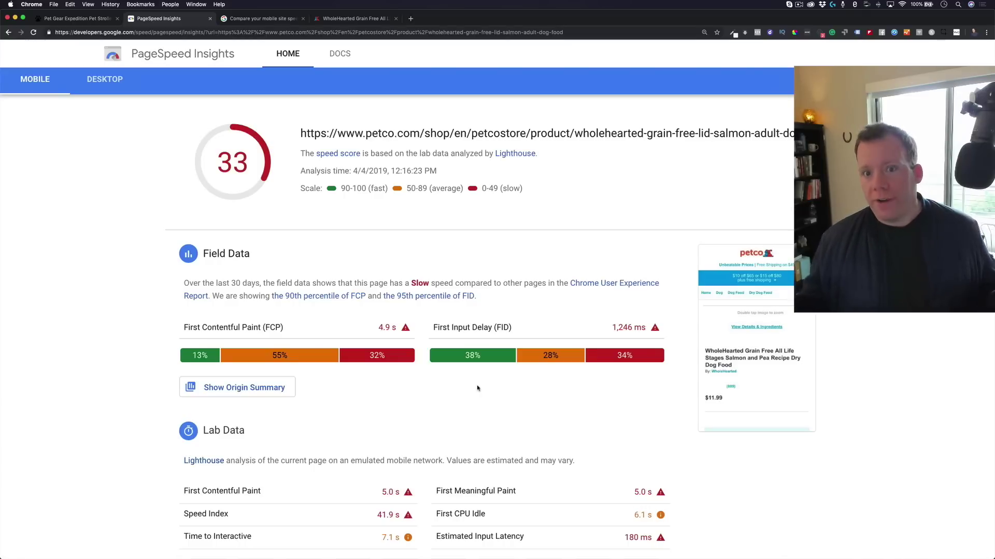
- Switch the Petco product page report to the desktop results and rerun the analysis
{"action": "left_click", "coordinate": [97, 88]}
{"action": "scroll", "coordinate": [134, 145], "scroll_direction": "up", "scroll_amount": 2}
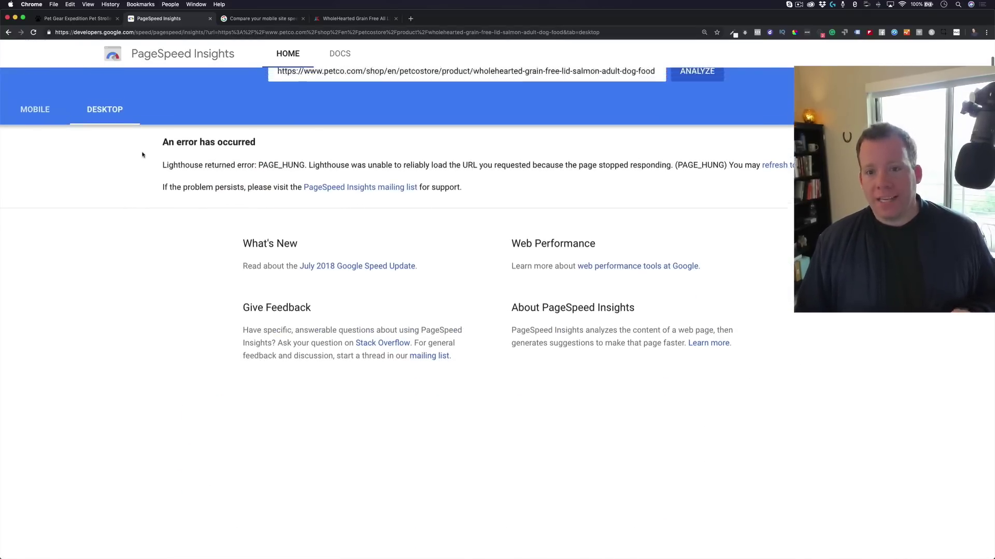
{"action": "scroll", "coordinate": [143, 154], "scroll_direction": "up", "scroll_amount": 1}
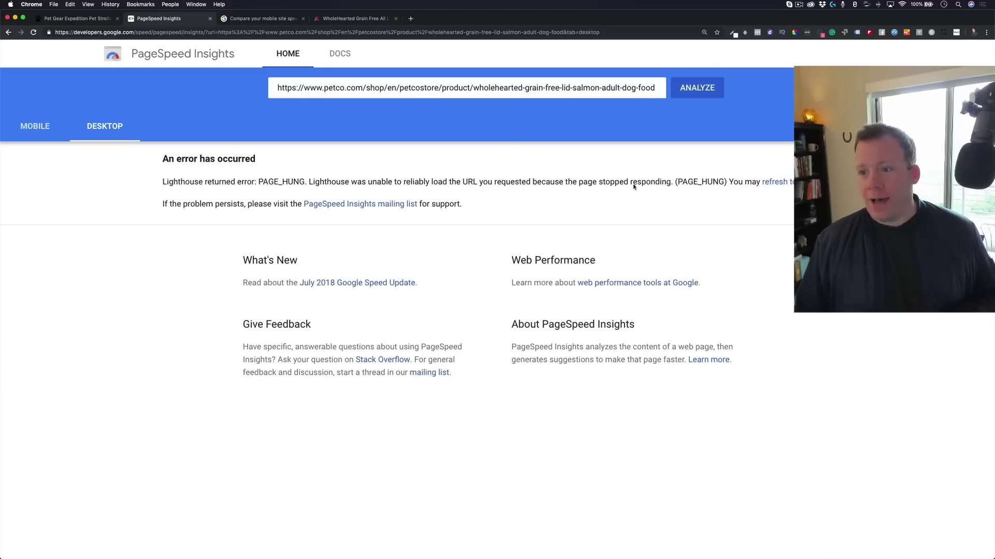
{"action": "left_click", "coordinate": [784, 182]}
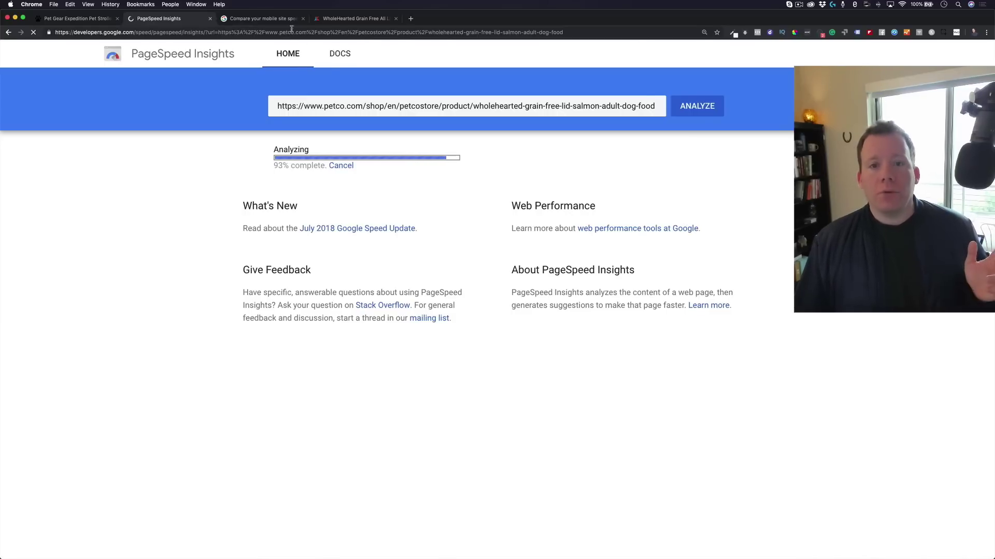
- Check the Test My Site page briefly, and return to review the refreshed Petco mobile report's score, field data and lab data
{"action": "left_click", "coordinate": [272, 21]}
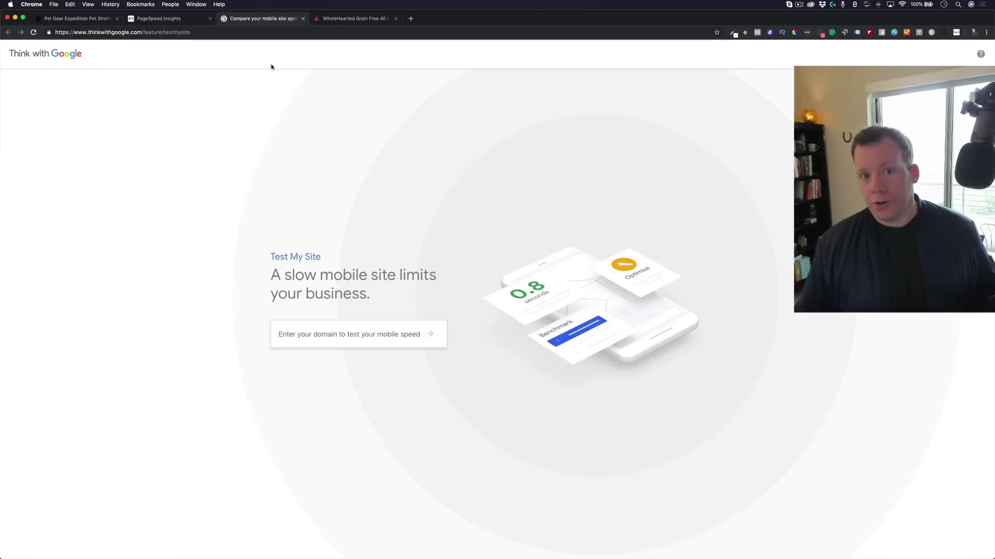
{"action": "left_click", "coordinate": [148, 19]}
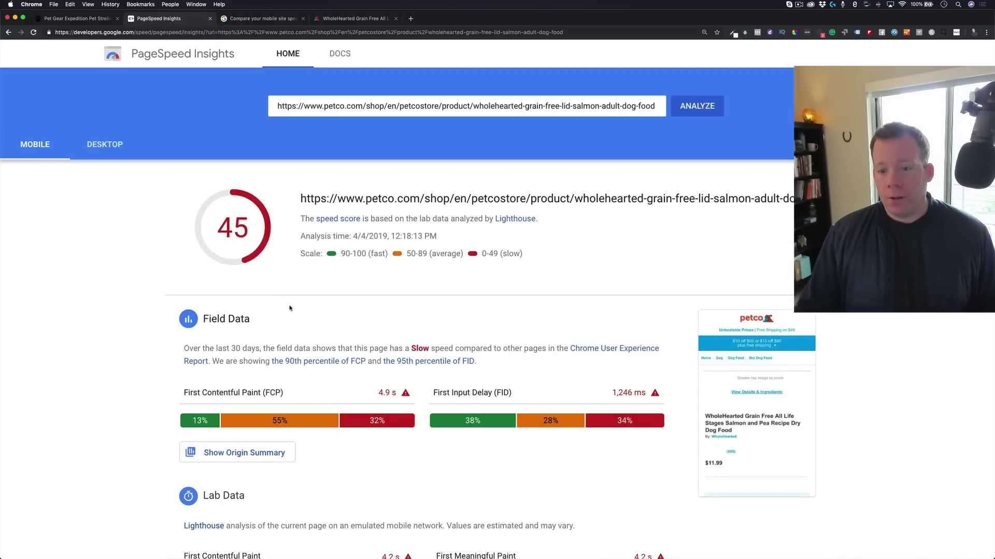
{"action": "scroll", "coordinate": [533, 285], "scroll_direction": "down", "scroll_amount": 5}
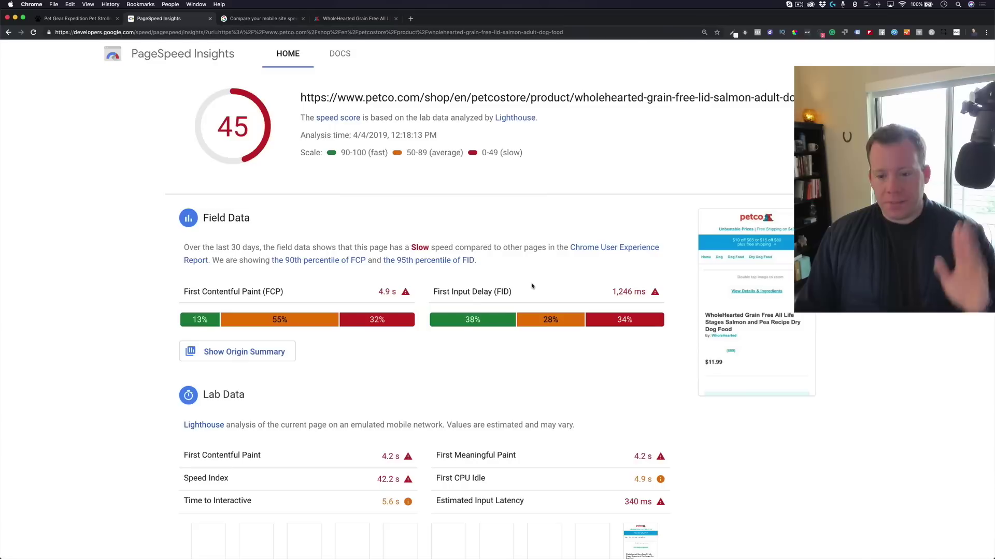
{"action": "scroll", "coordinate": [531, 286], "scroll_direction": "up", "scroll_amount": 5}
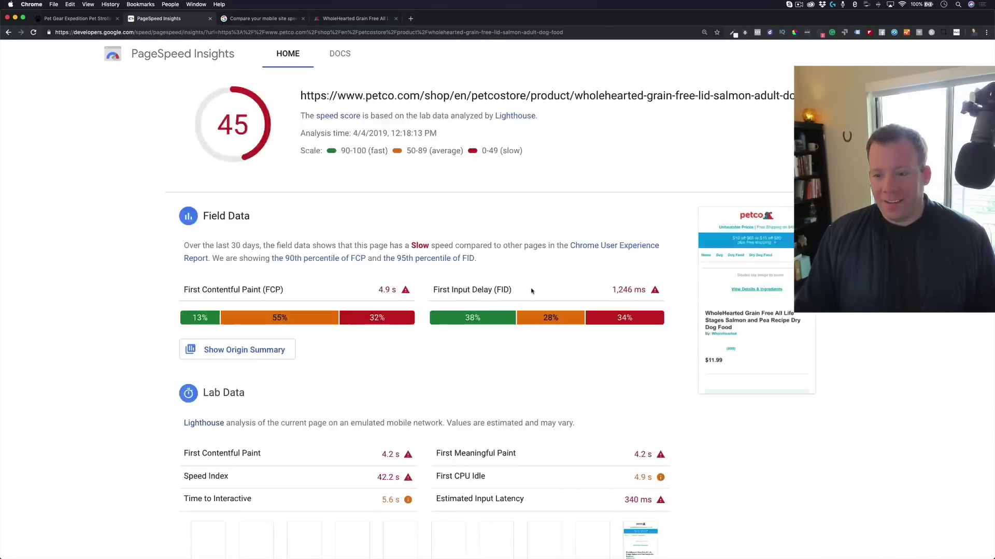
- Move the Test My Site tab after the Petco tab and try to test the demo store's pet stroller product URL in it
{"action": "left_click", "coordinate": [100, 19]}
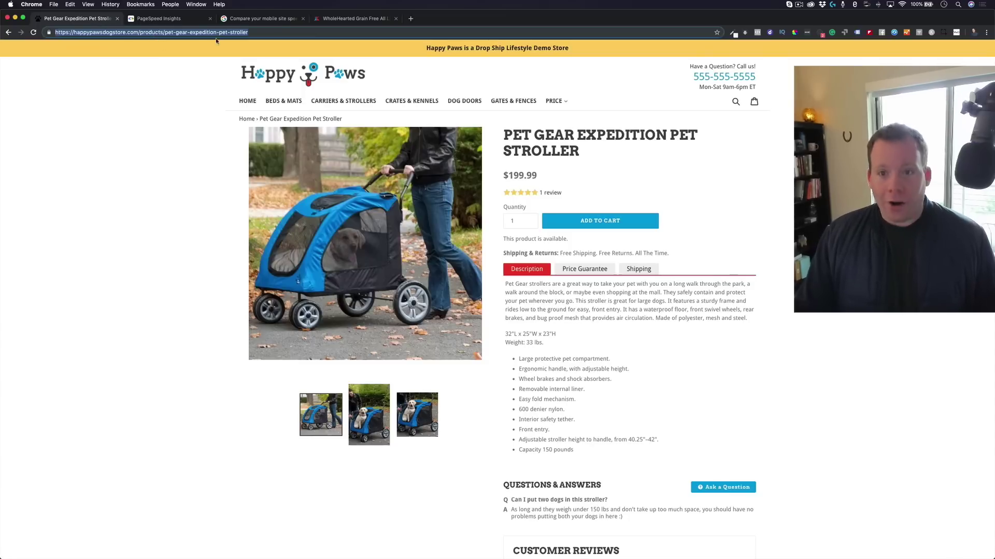
{"action": "left_click", "coordinate": [366, 23]}
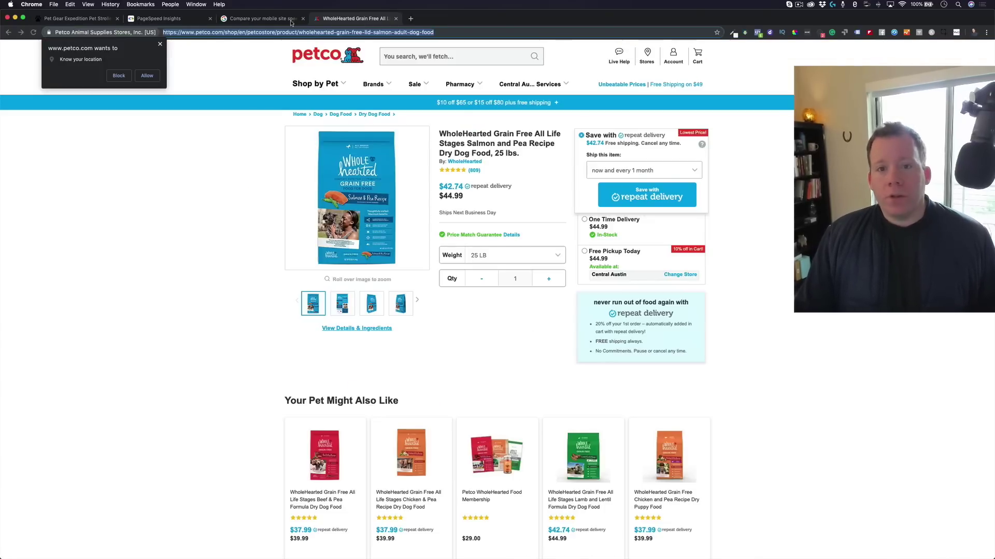
{"action": "left_click_drag", "start_coordinate": [291, 22], "coordinate": [396, 21]}
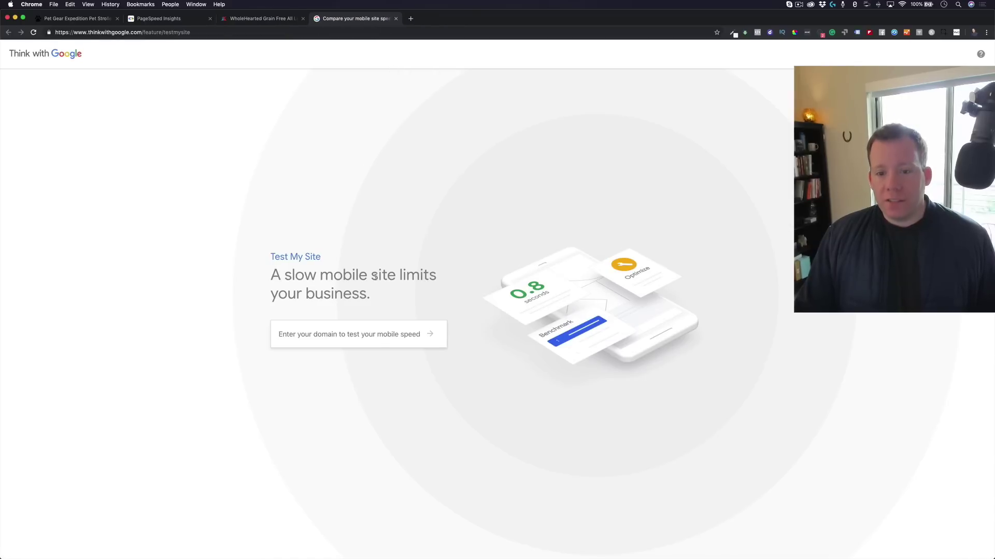
{"action": "key", "text": "super+v"}
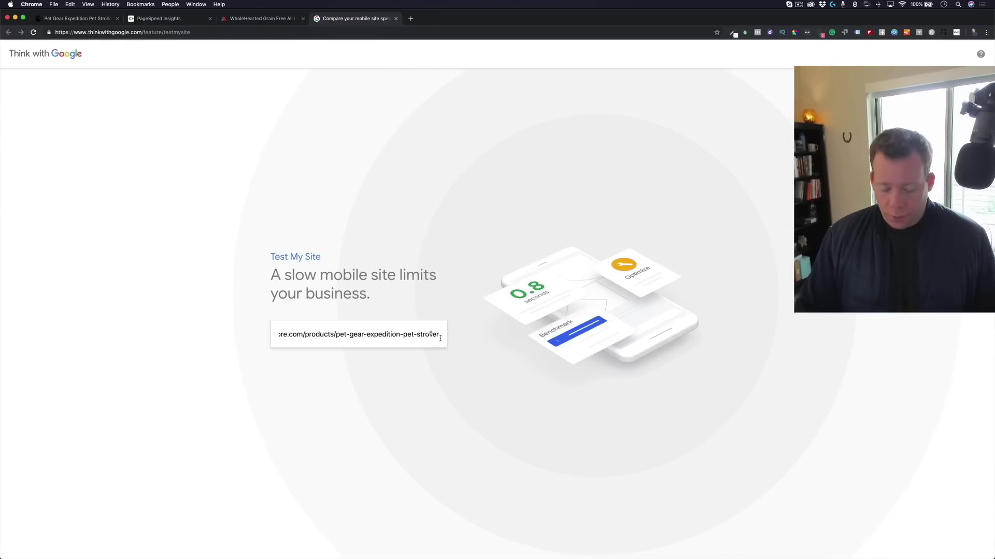
{"action": "key", "text": "Return"}
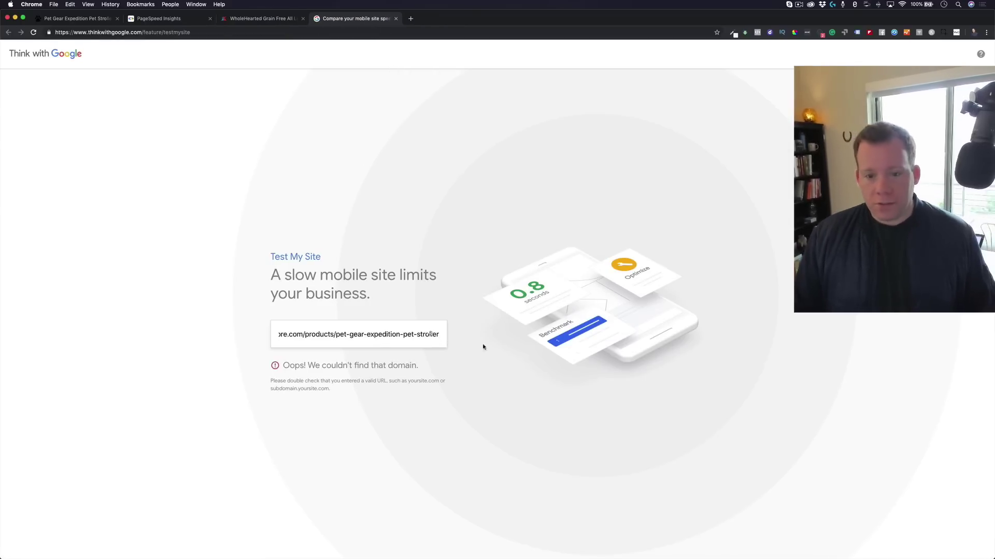
{"action": "left_click_drag", "start_coordinate": [436, 334], "coordinate": [271, 335]}
{"action": "left_click", "coordinate": [298, 334]}
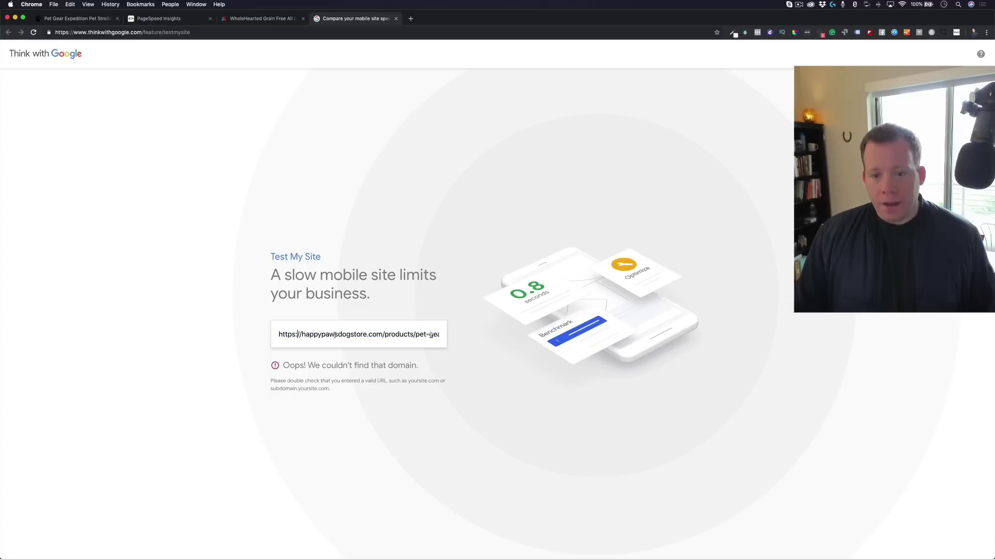
{"action": "left_click_drag", "start_coordinate": [383, 335], "coordinate": [519, 351]}
{"action": "key", "text": "BackSpace"}
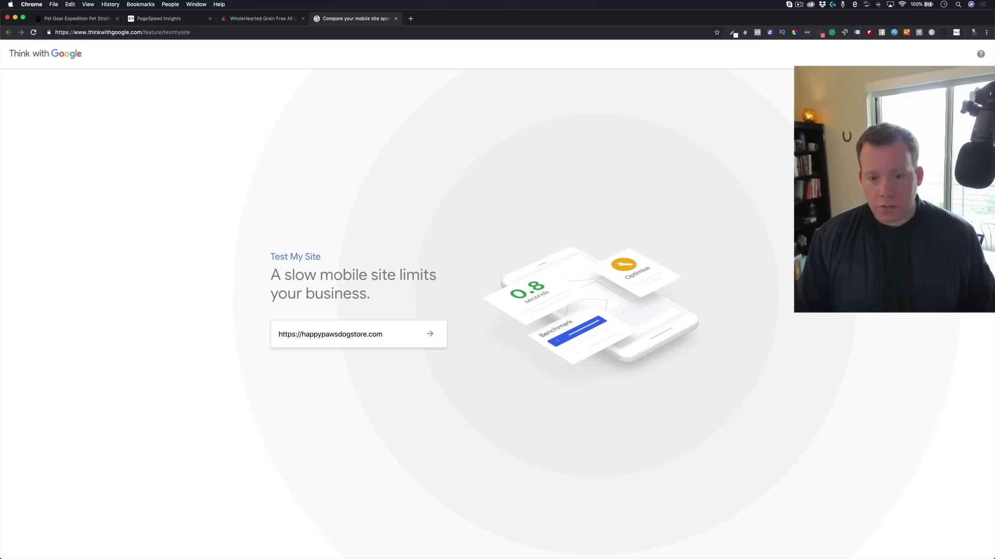
{"action": "key", "text": "Return"}
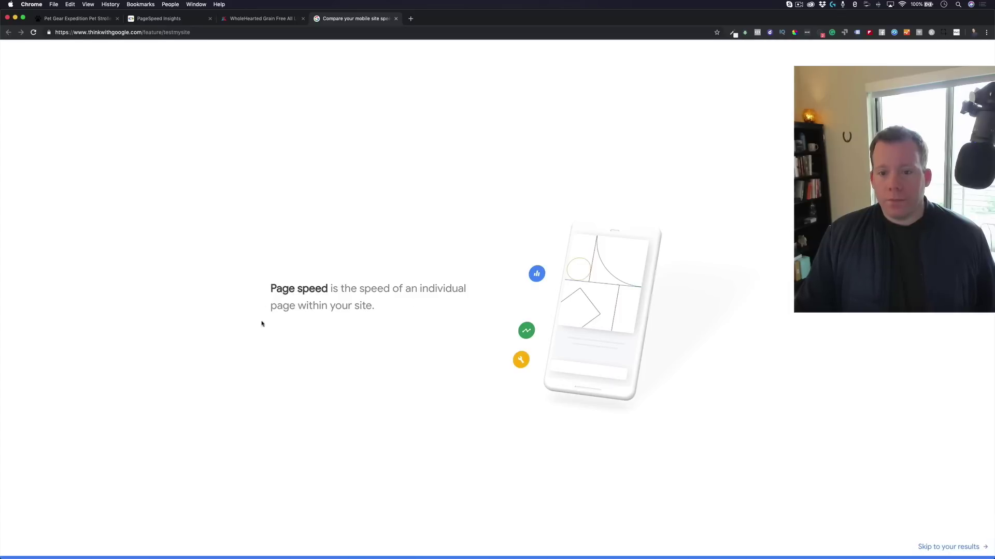
{"action": "left_click", "coordinate": [937, 548]}
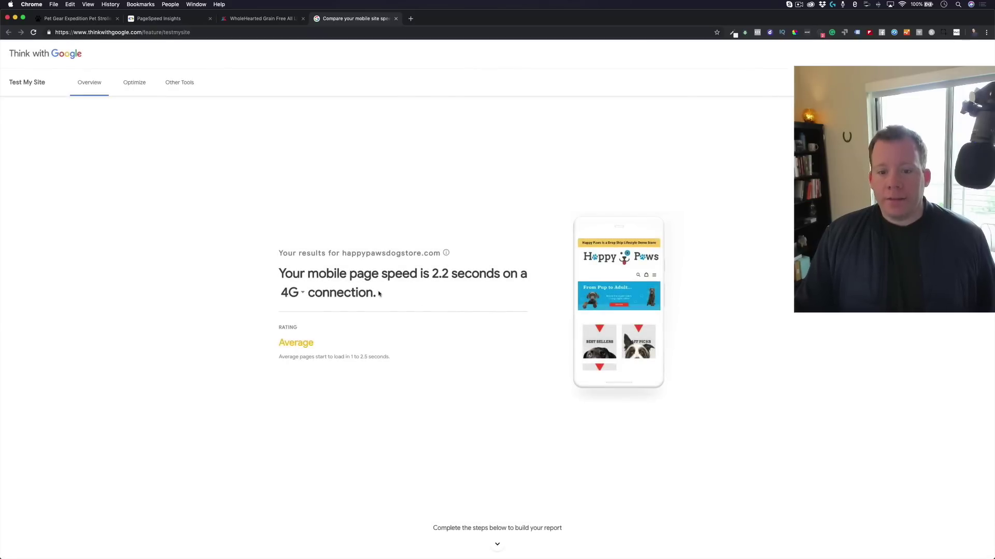
- Read the demo store's mobile page speed on a 4G connection and the explanation of its rating
{"action": "left_click_drag", "start_coordinate": [293, 274], "coordinate": [427, 287]}
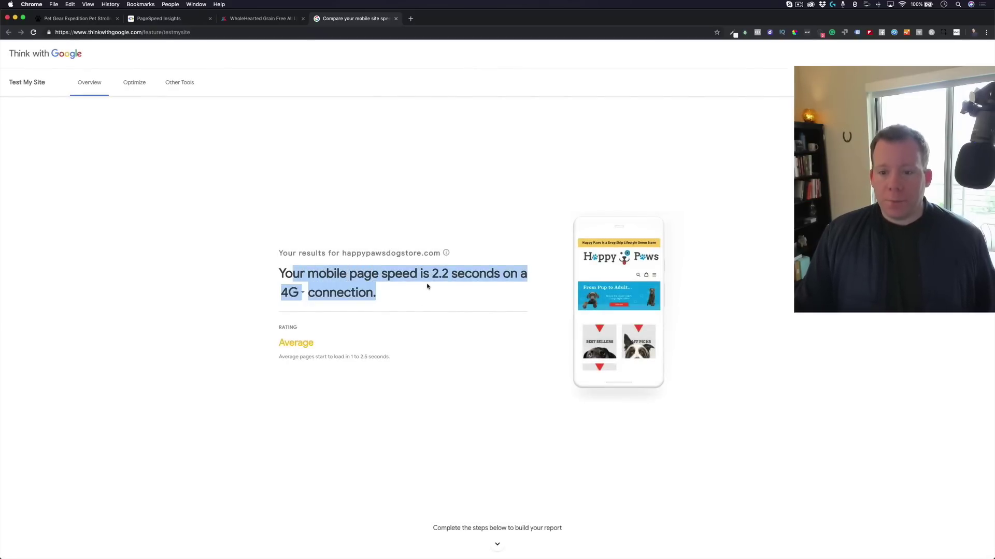
{"action": "left_click", "coordinate": [430, 289]}
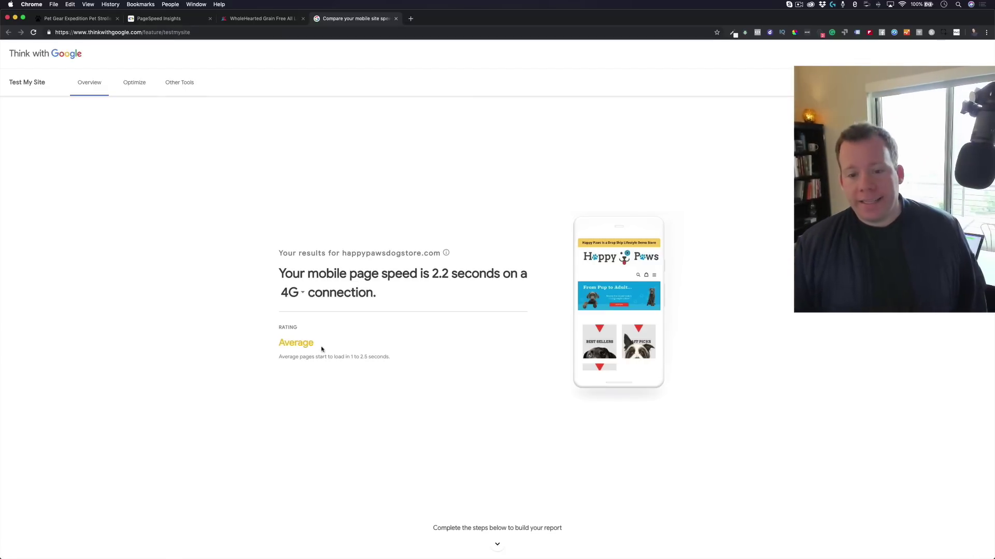
{"action": "left_click_drag", "start_coordinate": [314, 344], "coordinate": [392, 357]}
{"action": "left_click", "coordinate": [319, 354]}
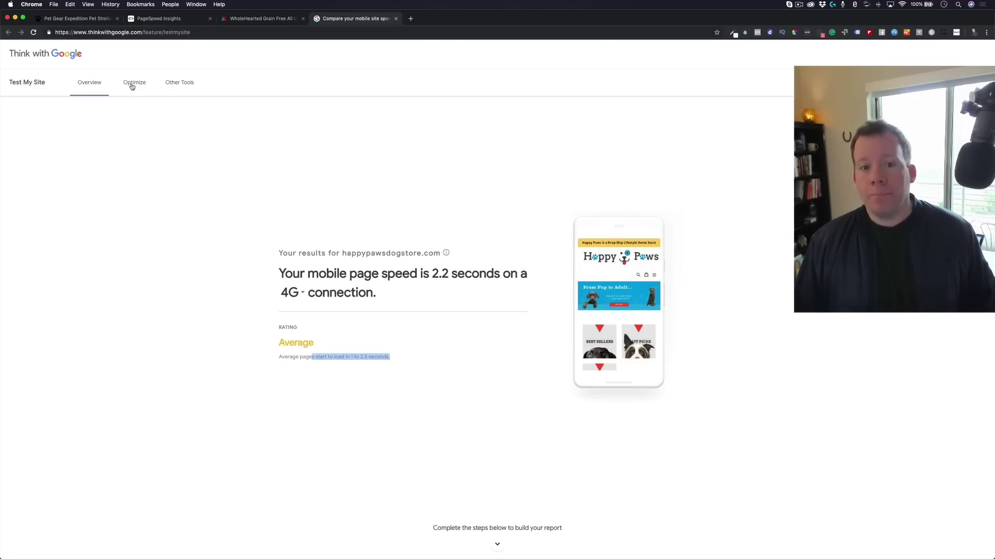
- Go through the recommended fixes for happypawsdogstore.com, and look over the report and other-tools sections
{"action": "left_click", "coordinate": [133, 84]}
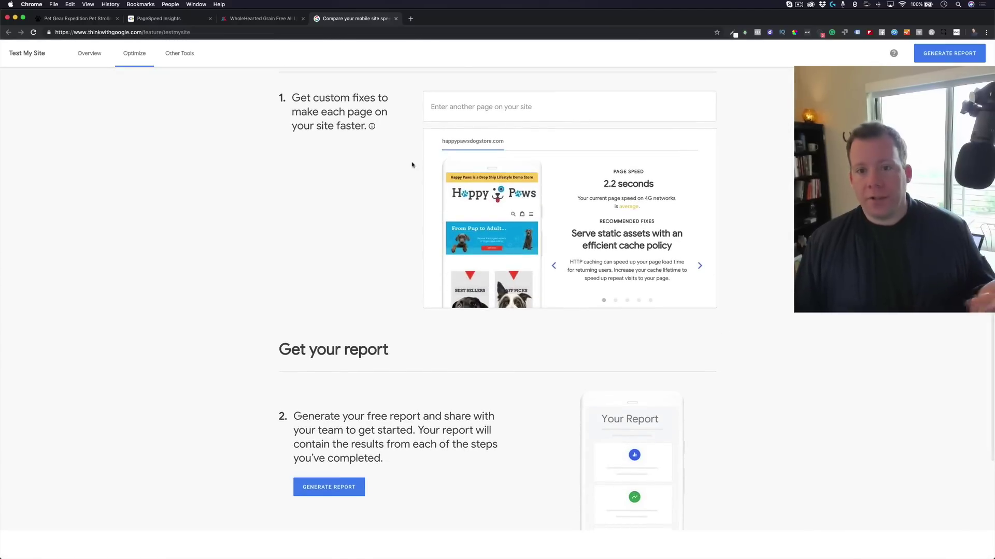
{"action": "left_click", "coordinate": [704, 267]}
{"action": "left_click", "coordinate": [700, 267]}
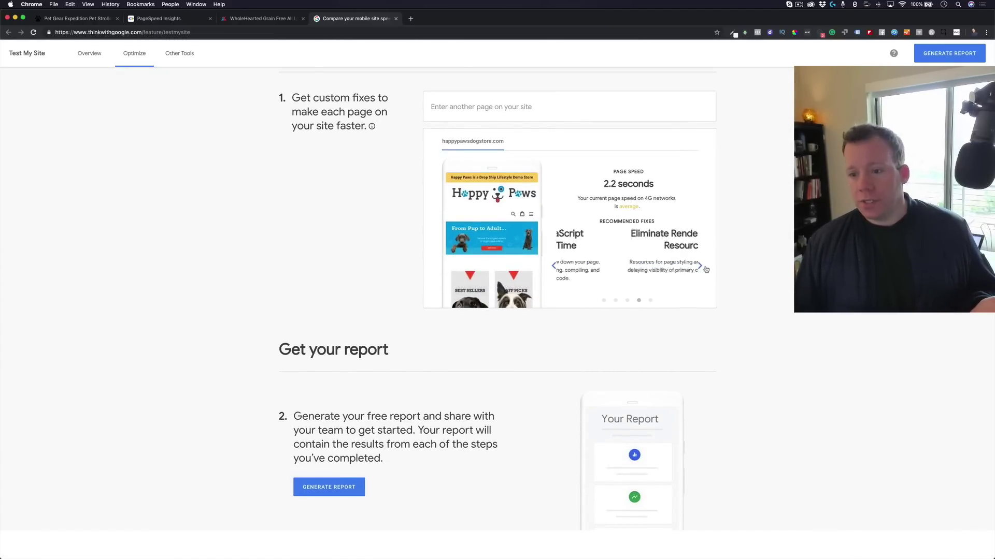
{"action": "left_click", "coordinate": [700, 267]}
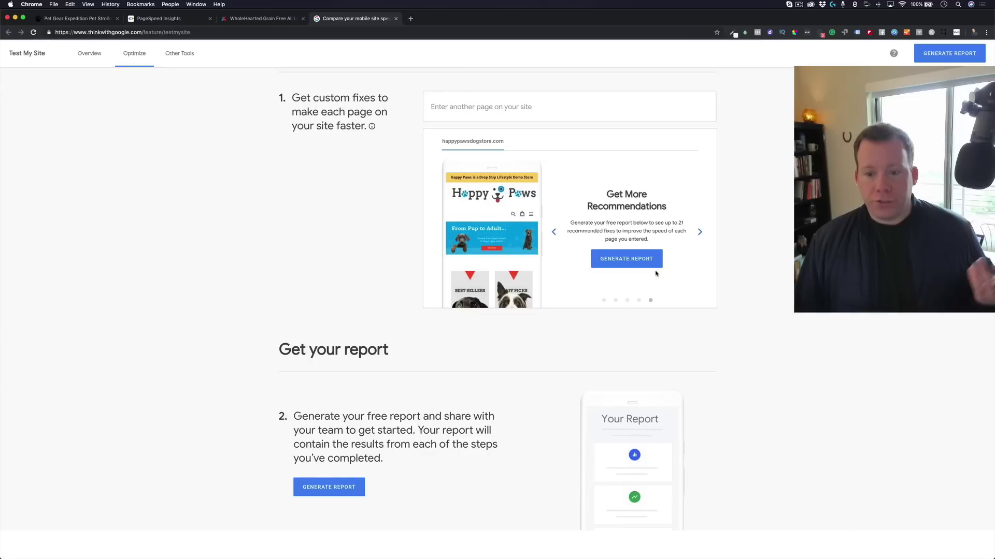
{"action": "scroll", "coordinate": [656, 274], "scroll_direction": "down", "scroll_amount": 5}
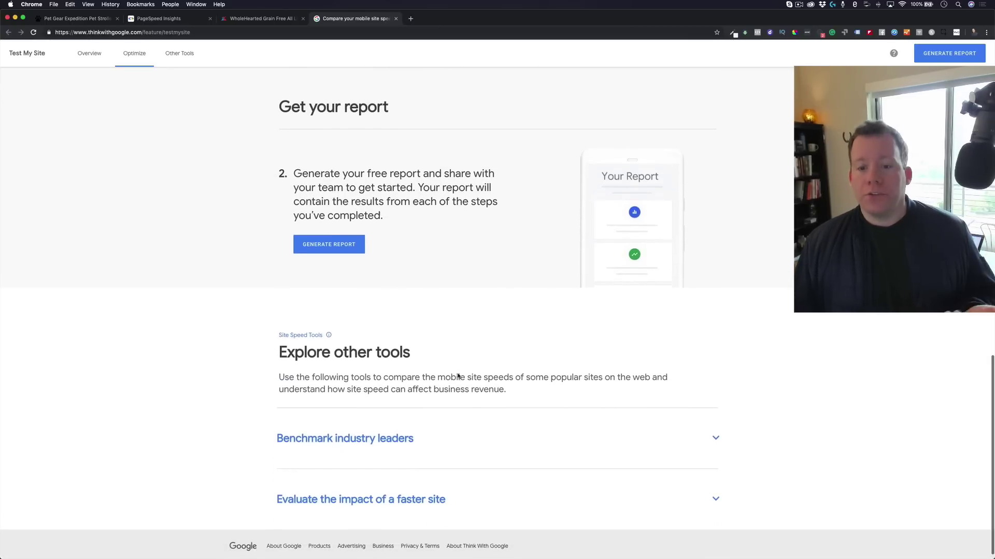
{"action": "scroll", "coordinate": [399, 430], "scroll_direction": "up", "scroll_amount": 20}
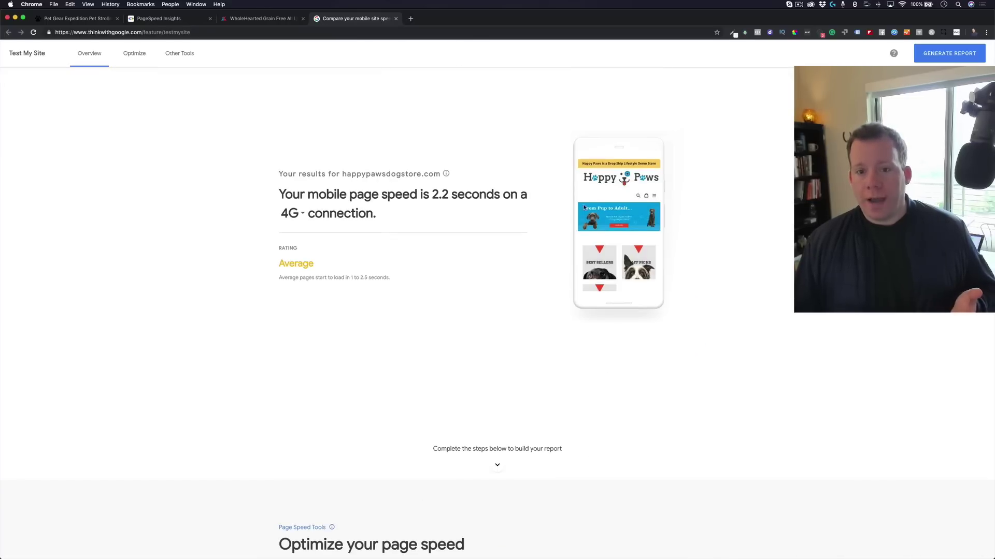
- Expand the "Benchmark industry leaders" tool under "Explore other tools"
{"action": "scroll", "coordinate": [564, 232], "scroll_direction": "down", "scroll_amount": 12}
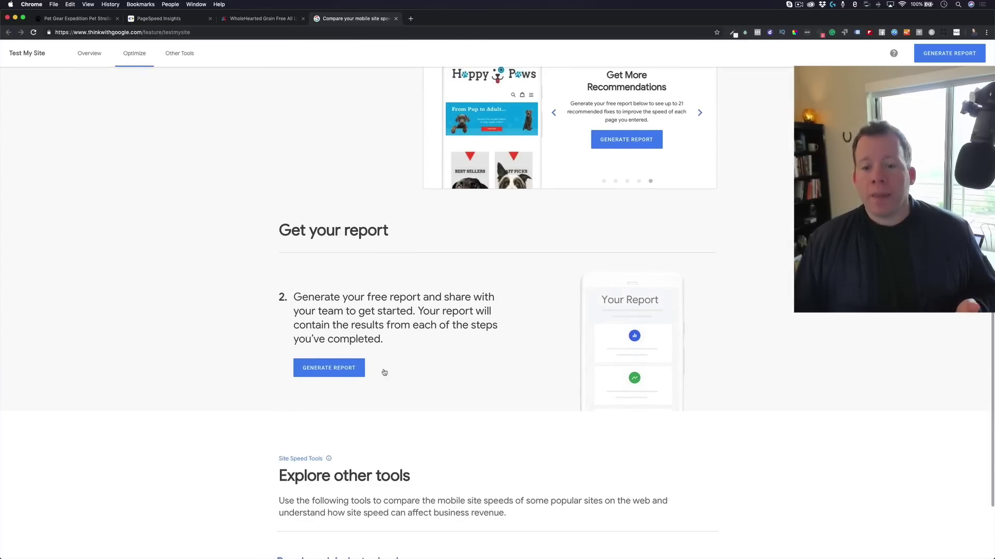
{"action": "scroll", "coordinate": [384, 362], "scroll_direction": "down", "scroll_amount": 5}
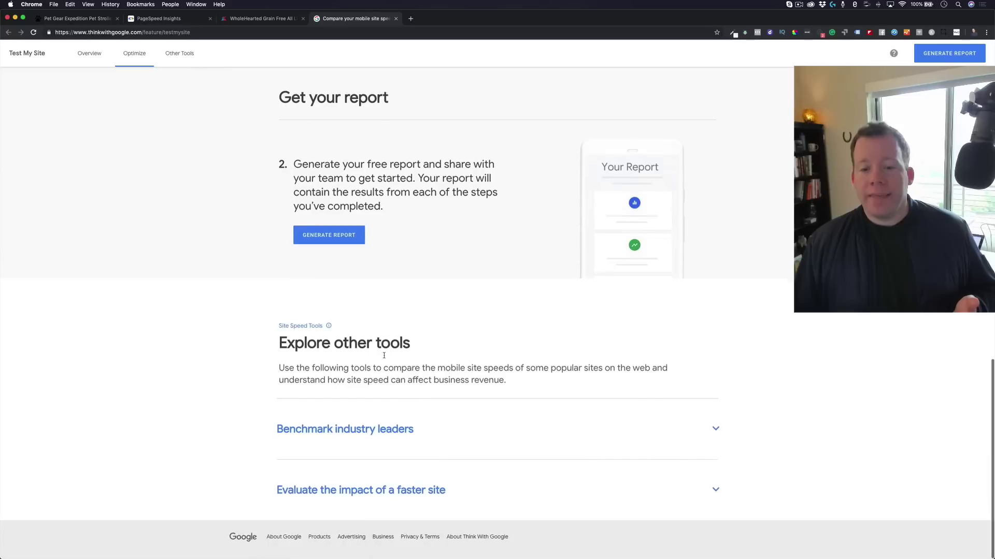
{"action": "left_click", "coordinate": [375, 435]}
{"action": "scroll", "coordinate": [413, 412], "scroll_direction": "down", "scroll_amount": 2}
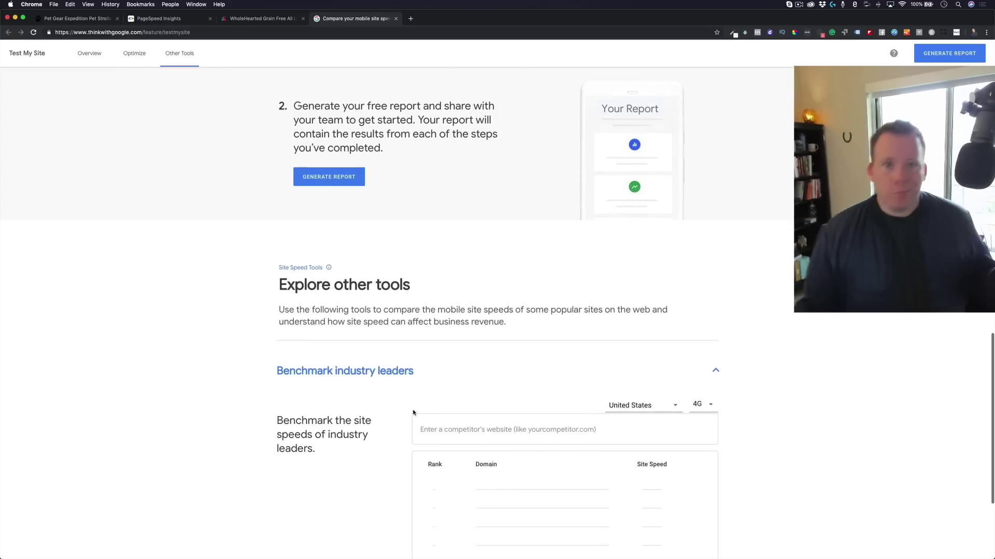
{"action": "left_click", "coordinate": [257, 18]}
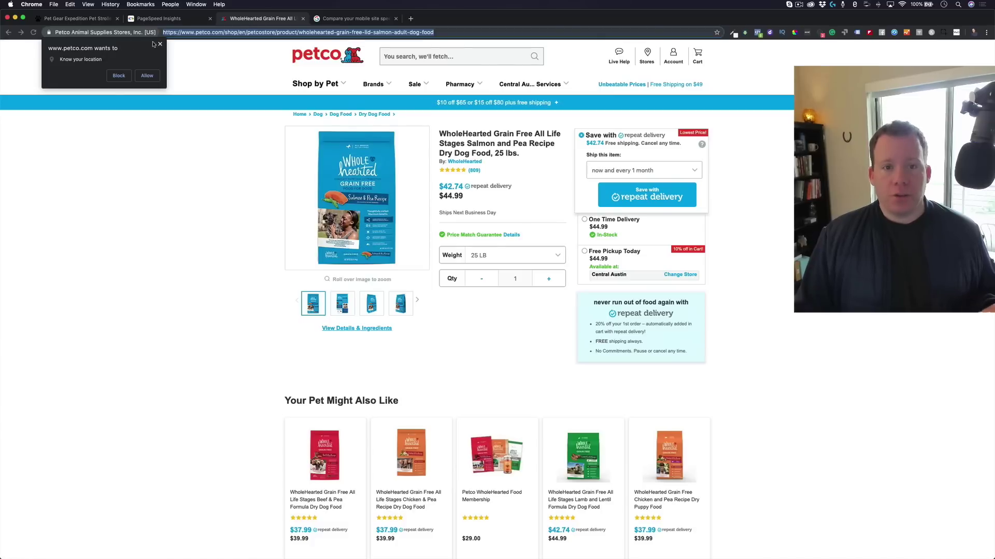
{"action": "left_click", "coordinate": [204, 33]}
{"action": "left_click_drag", "start_coordinate": [222, 32], "coordinate": [142, 29]}
{"action": "key", "text": "super+c"}
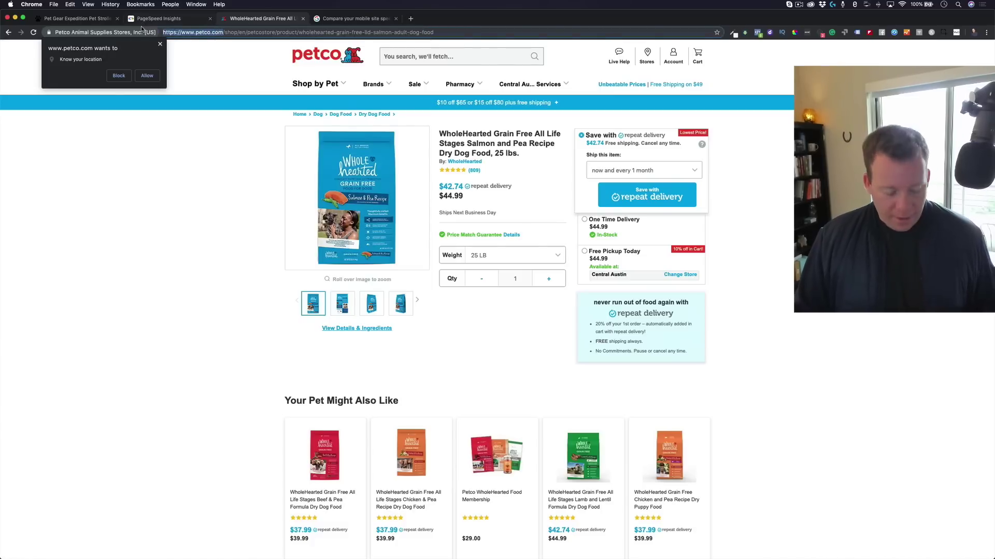
{"action": "left_click", "coordinate": [377, 20]}
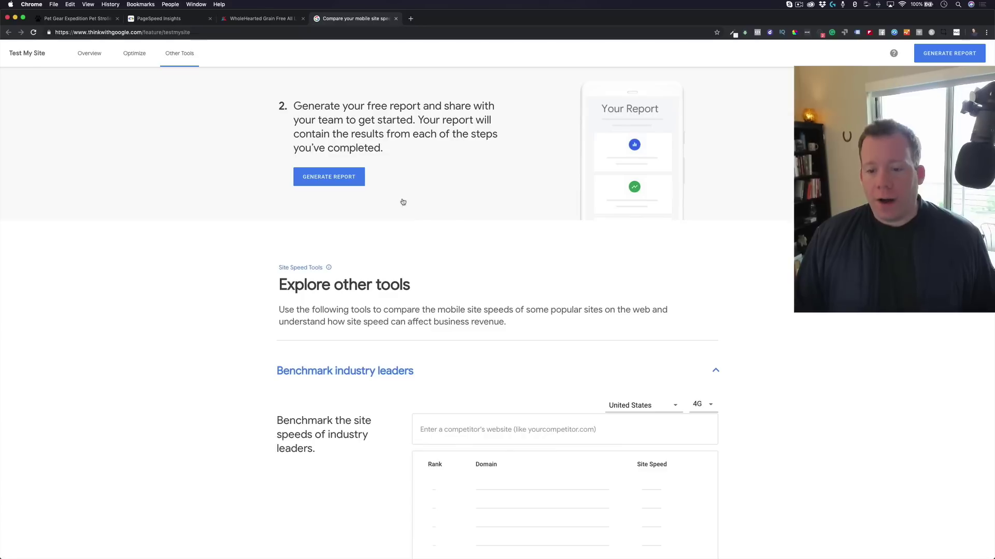
{"action": "left_click", "coordinate": [516, 423]}
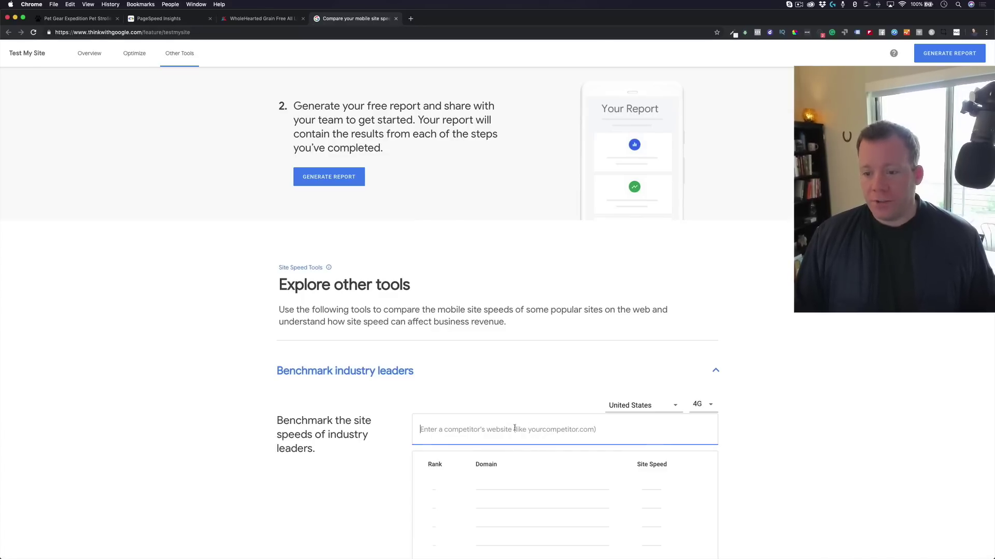
{"action": "key", "text": "super+v"}
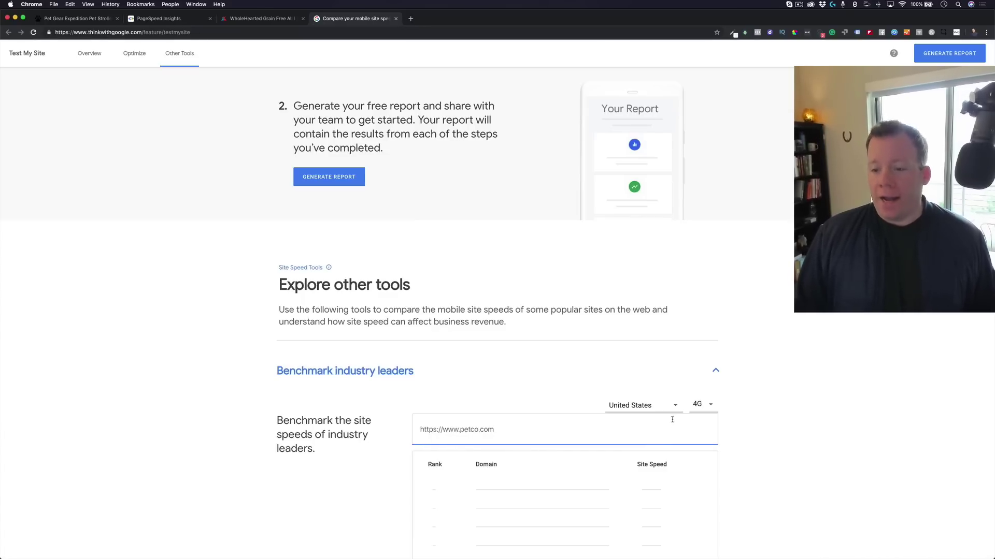
{"action": "key", "text": "Return"}
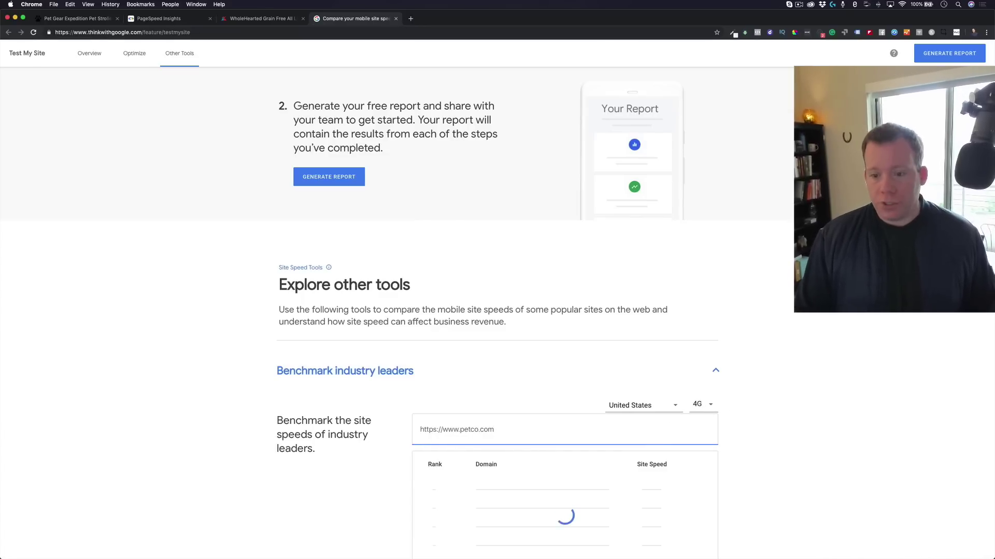
{"action": "scroll", "coordinate": [768, 399], "scroll_direction": "down", "scroll_amount": 1}
{"action": "scroll", "coordinate": [767, 400], "scroll_direction": "down", "scroll_amount": 2}
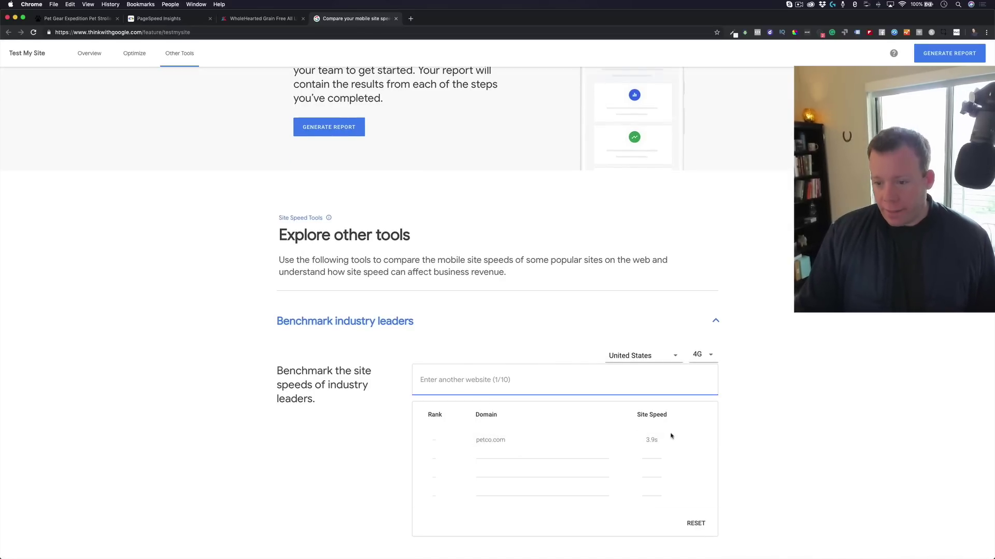
- Compare the mobile page speed and rating of happypawsdogstore.com in the overview with the benchmarked site speed of petco.com
{"action": "scroll", "coordinate": [655, 444], "scroll_direction": "up", "scroll_amount": 14}
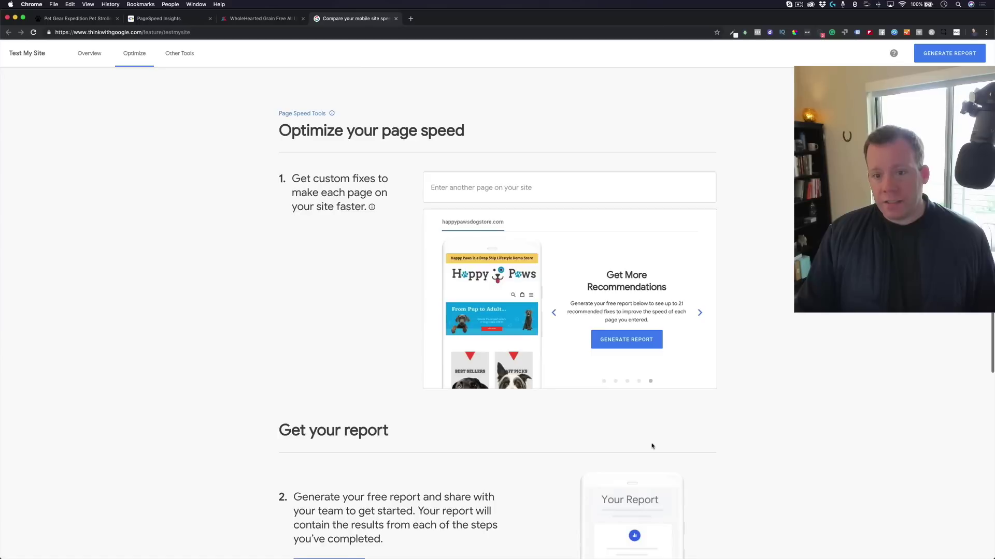
{"action": "scroll", "coordinate": [652, 448], "scroll_direction": "up", "scroll_amount": 5}
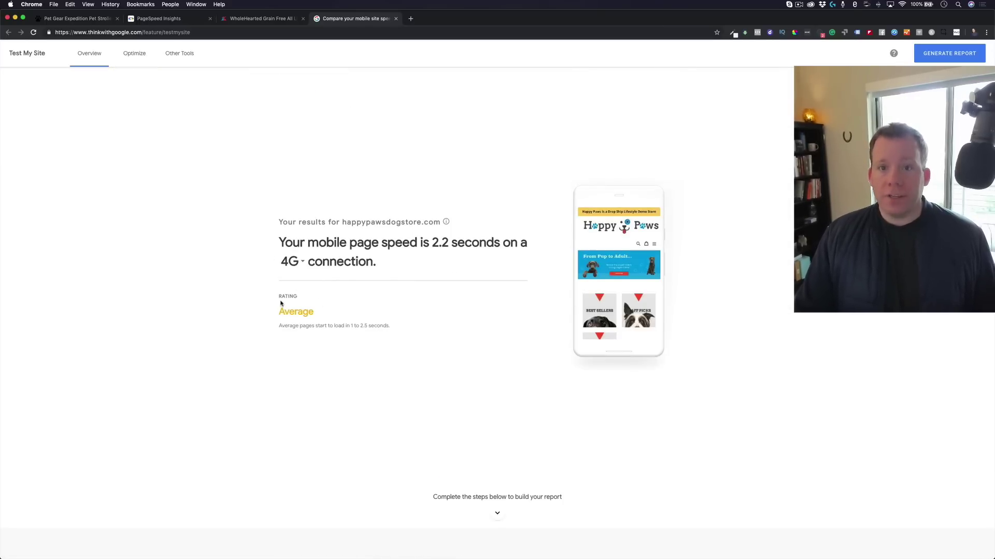
{"action": "scroll", "coordinate": [300, 322], "scroll_direction": "down", "scroll_amount": 18}
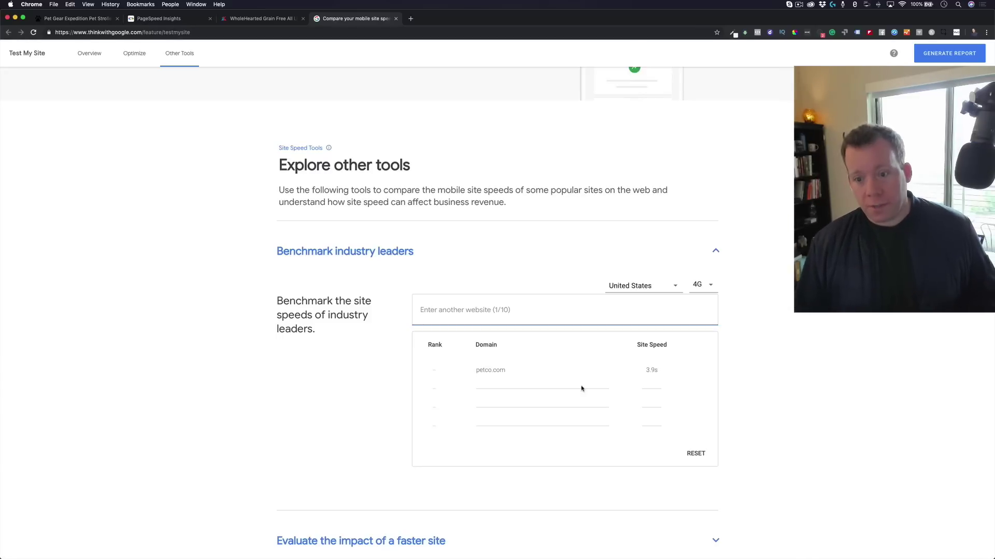
{"action": "scroll", "coordinate": [582, 388], "scroll_direction": "down", "scroll_amount": 2}
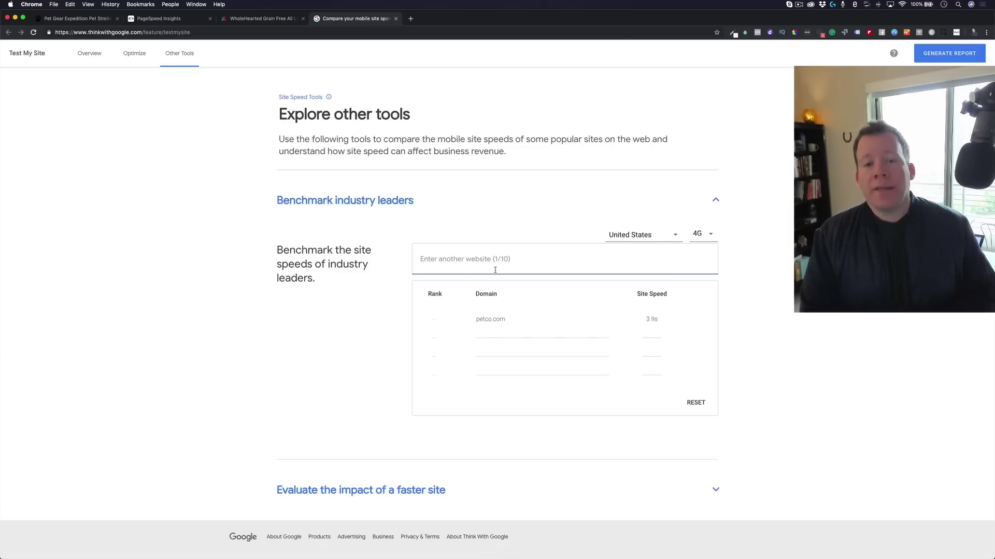
{"action": "scroll", "coordinate": [495, 270], "scroll_direction": "up", "scroll_amount": 15}
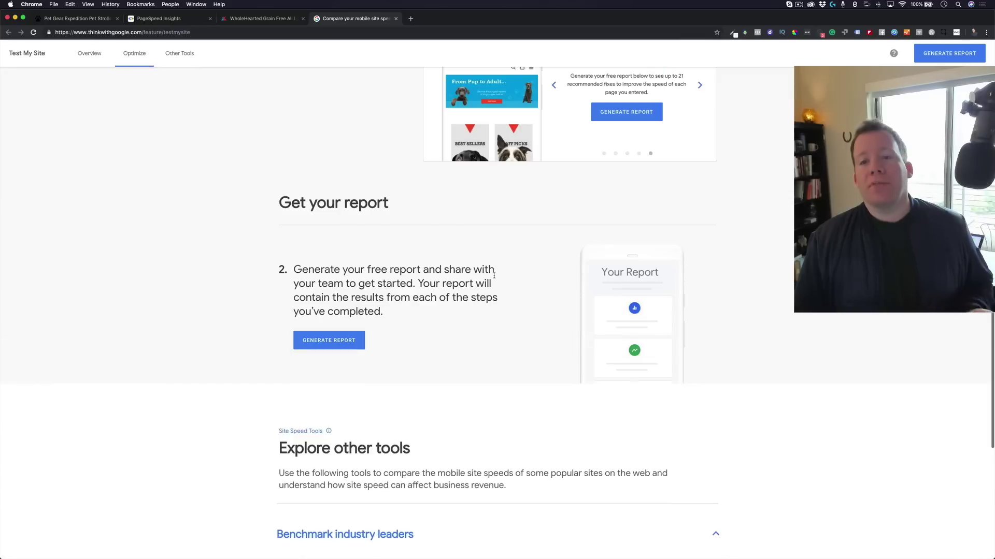
{"action": "scroll", "coordinate": [494, 276], "scroll_direction": "up", "scroll_amount": 8}
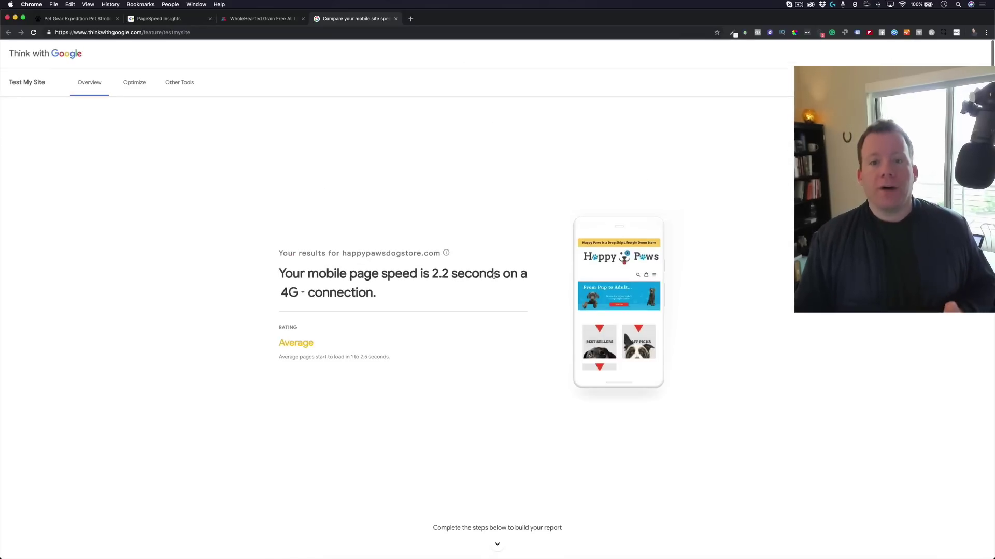